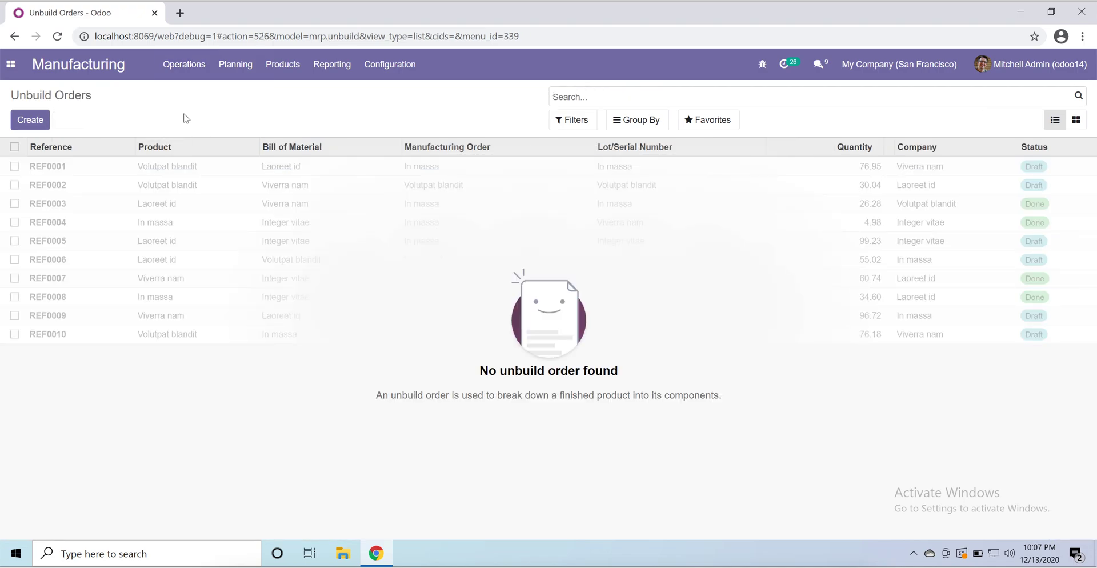
- Create and save an unbuild order for the product chair with a quantity of 5
left_click(31, 120)
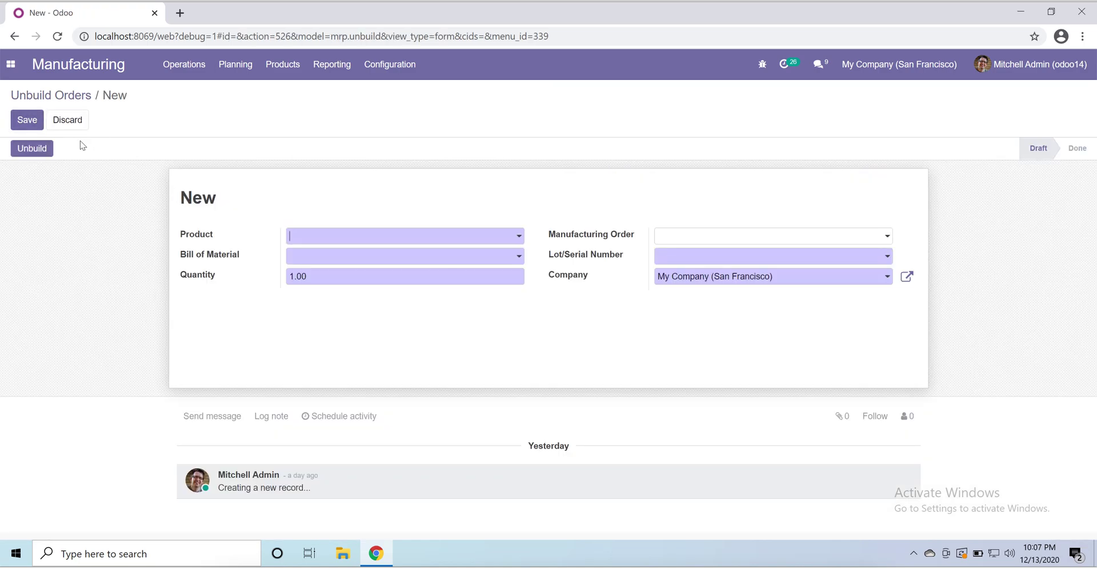
left_click(367, 240)
type("ch")
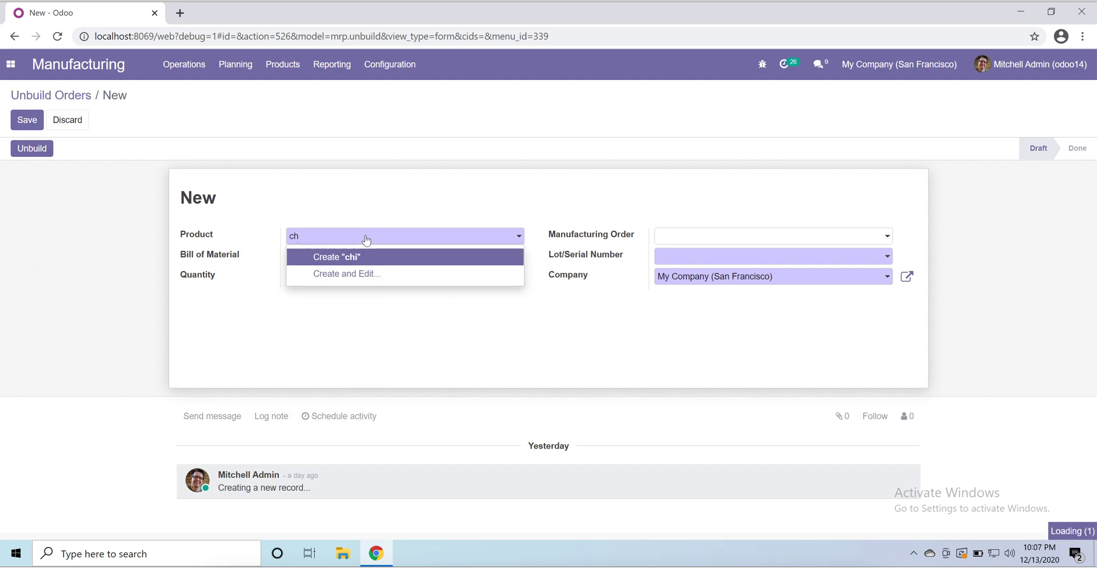
type("air")
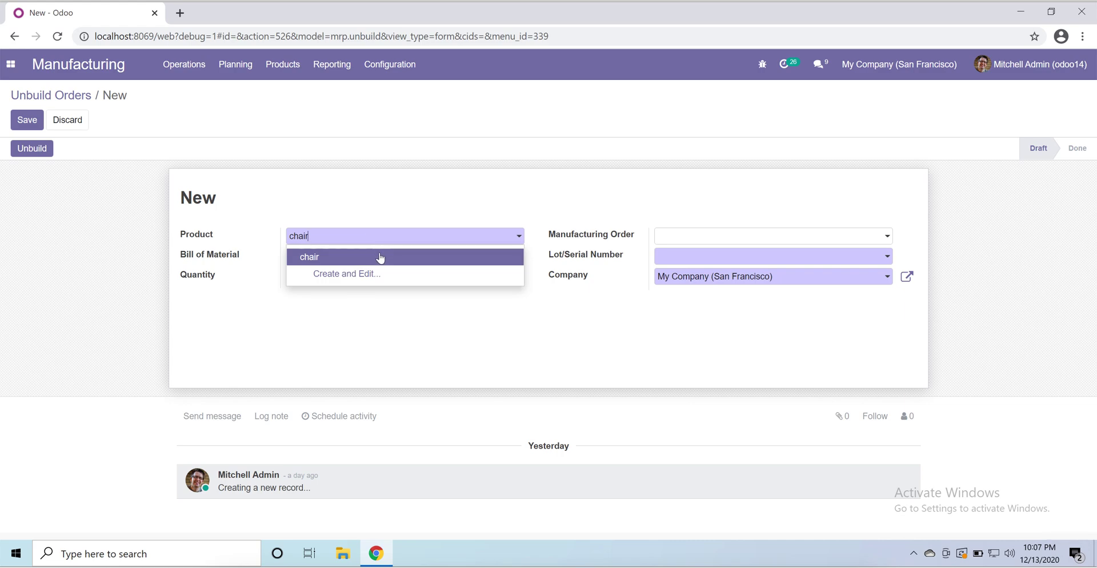
left_click(383, 262)
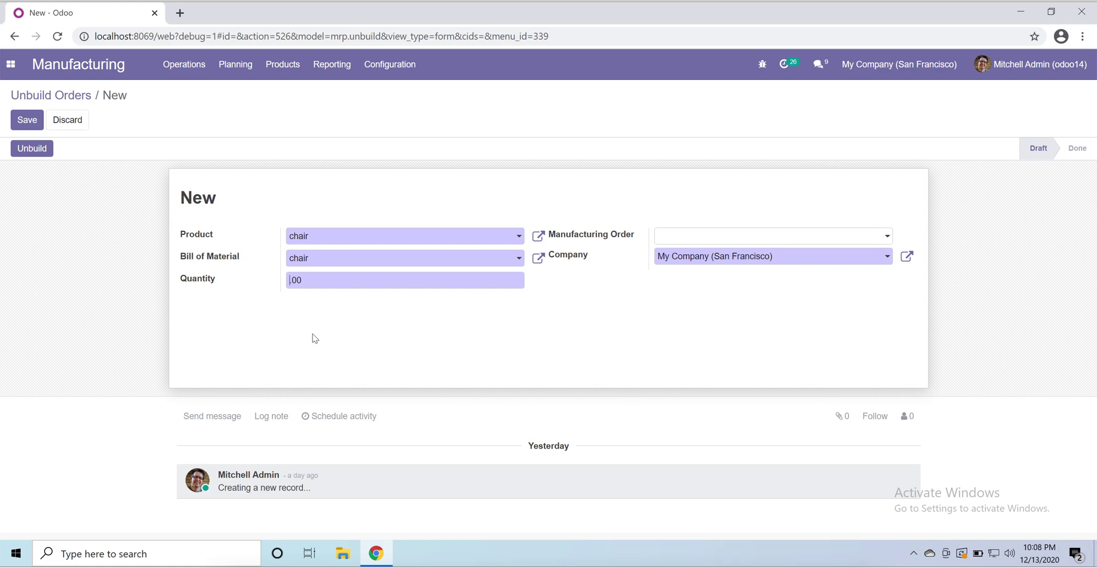
left_click(710, 236)
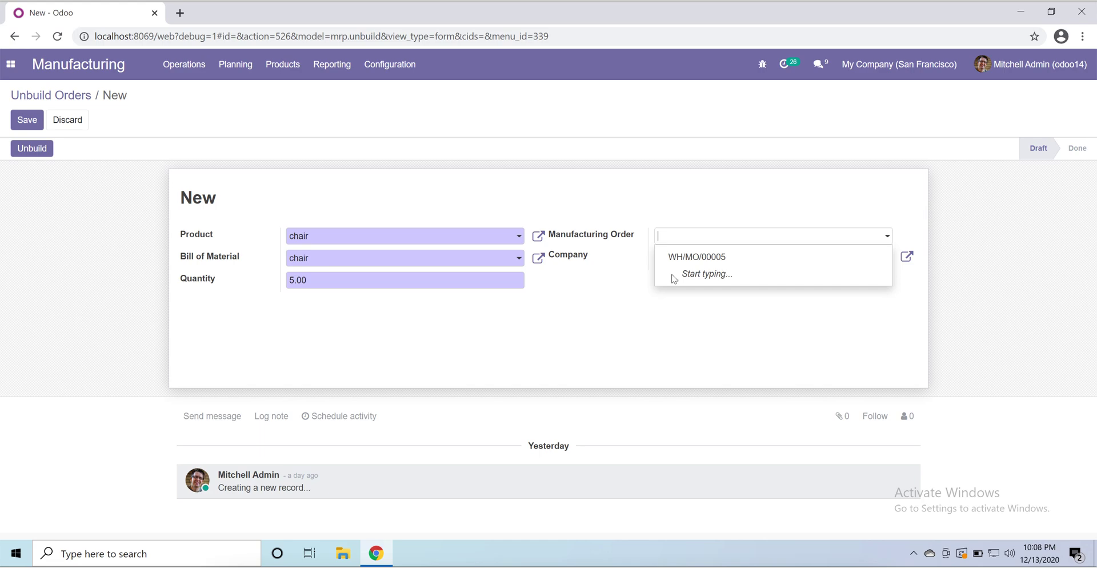
left_click(635, 356)
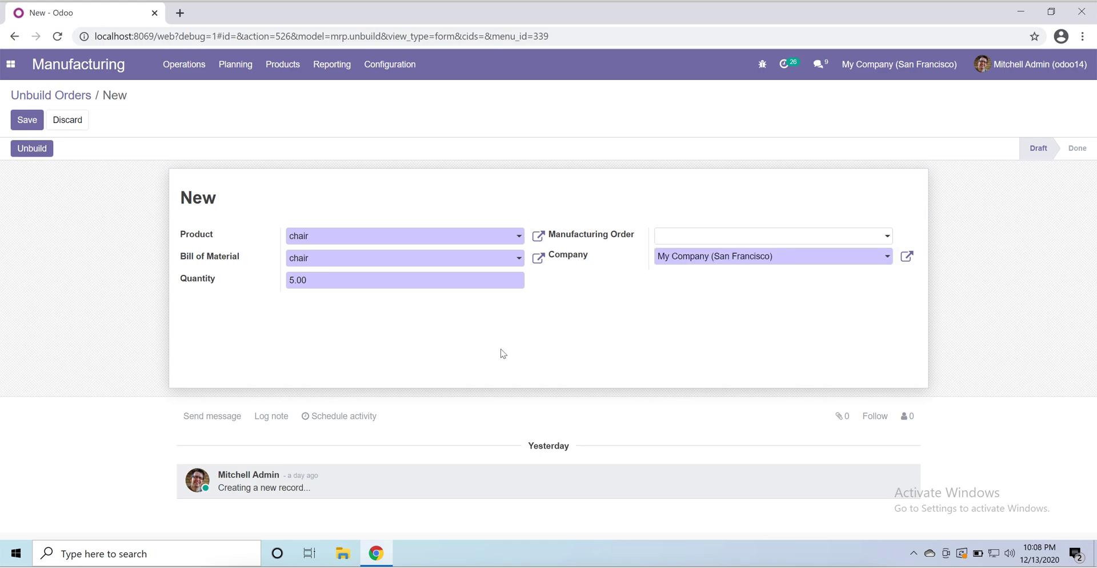
left_click(27, 120)
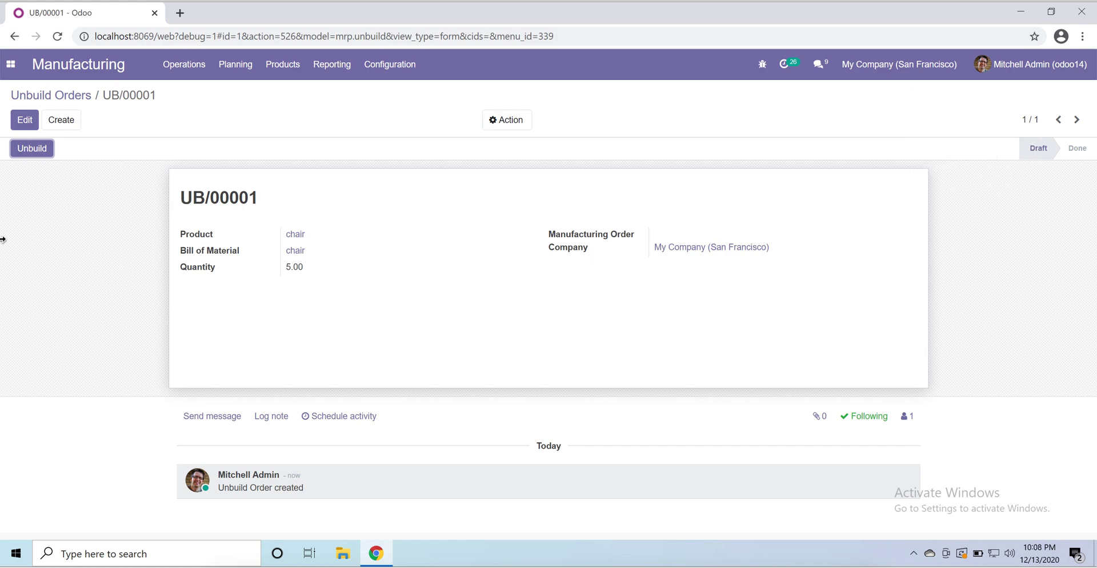
- Unbuild the saved chair order, review its product moves, and return to the unbuild orders list
left_click(32, 153)
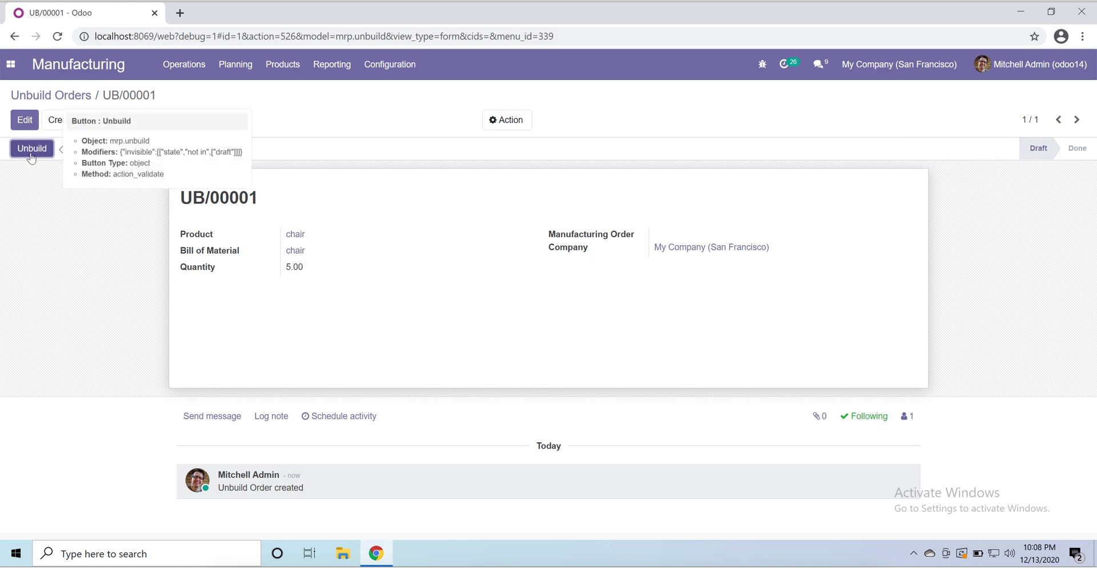
left_click(32, 150)
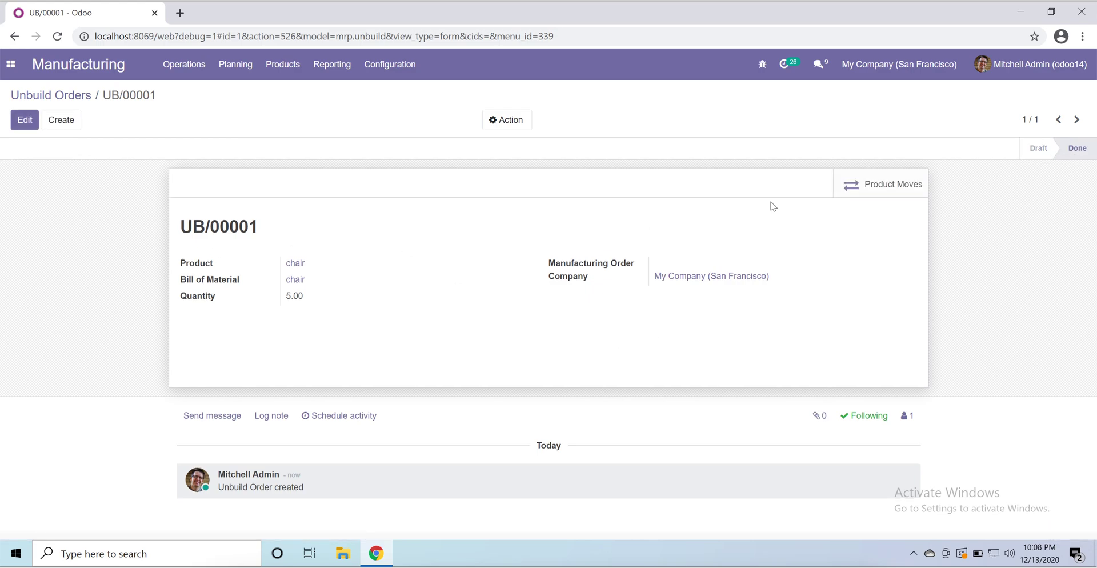
left_click(878, 190)
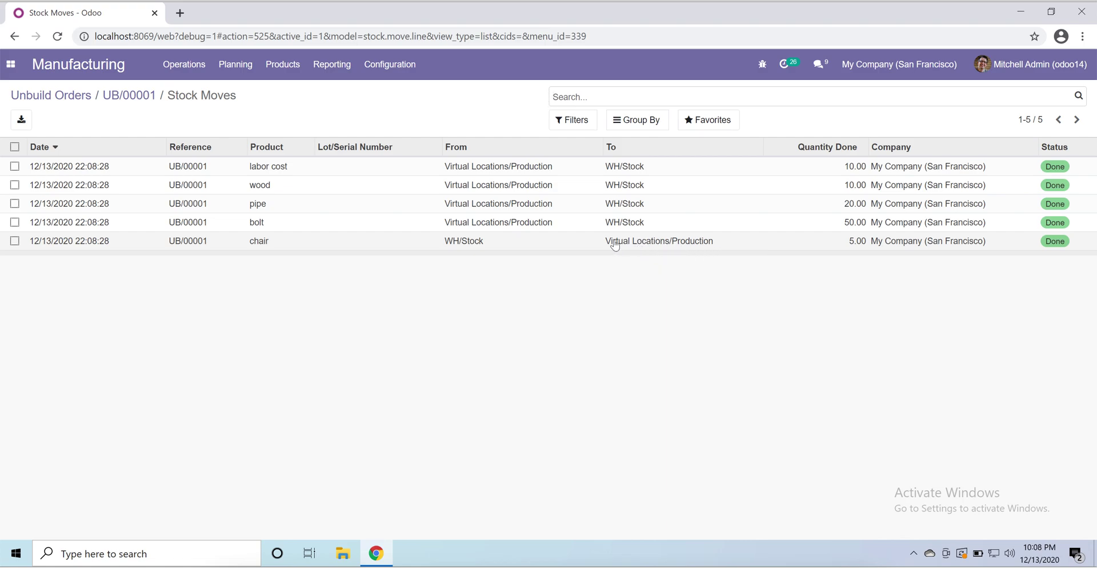
left_click(67, 99)
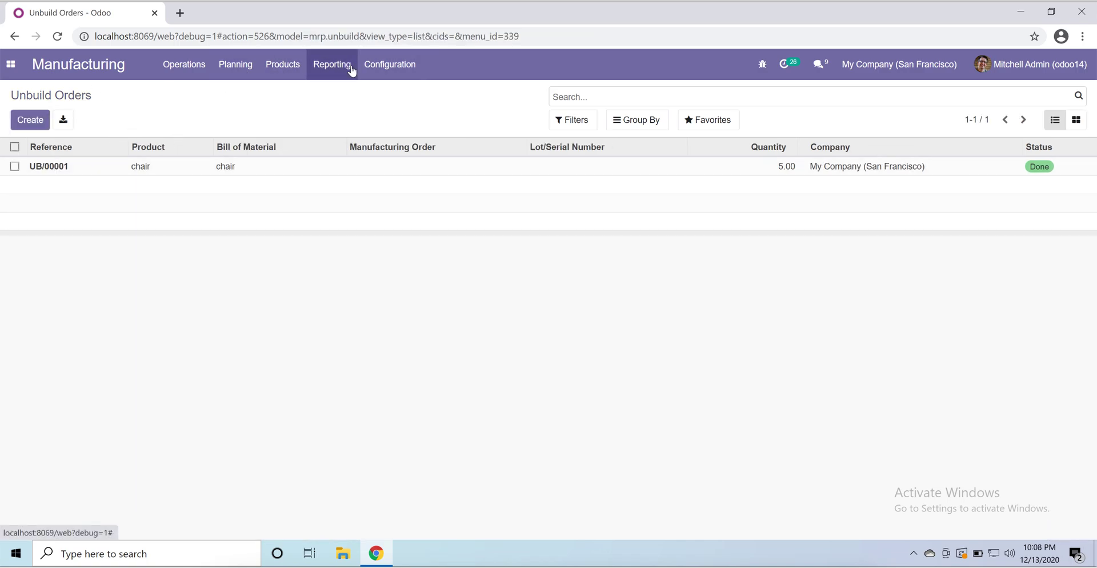
- Search the manufacturing products for "chair" and check their stock quantities in list view
left_click(286, 66)
left_click(302, 95)
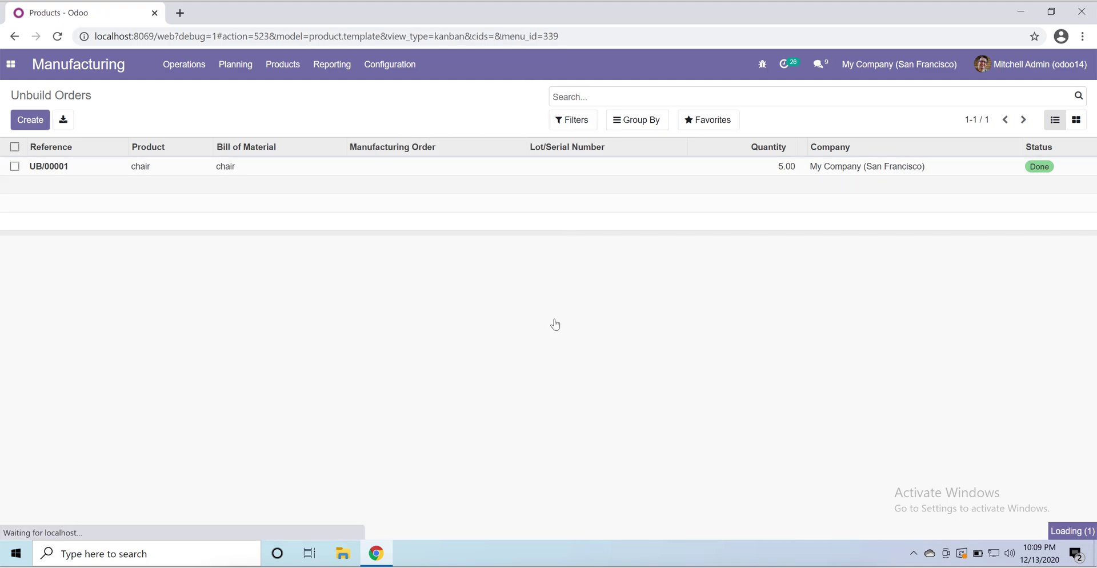
key("BackSpace")
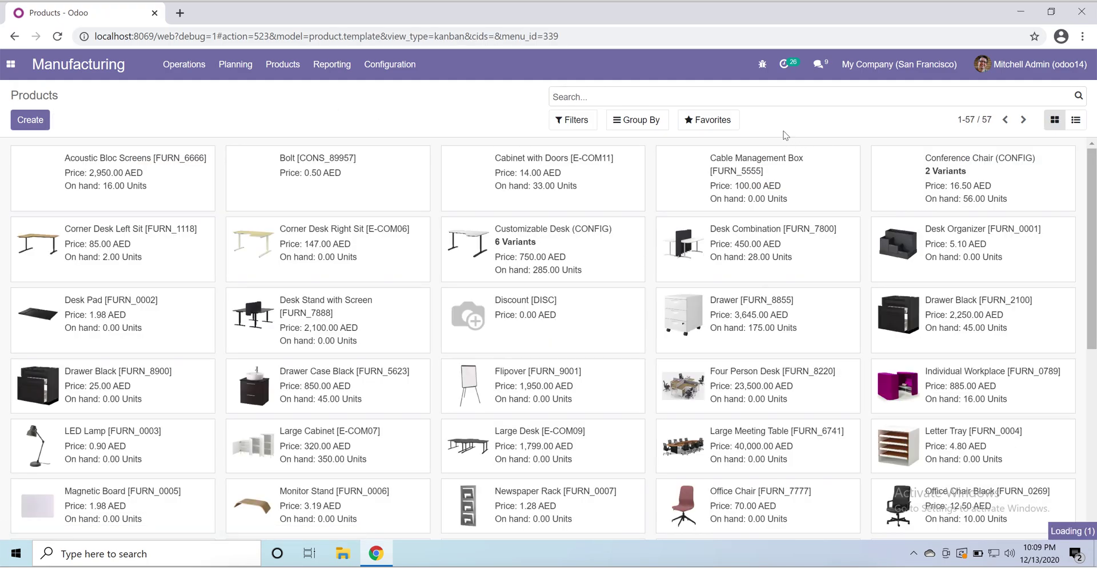
type("chair")
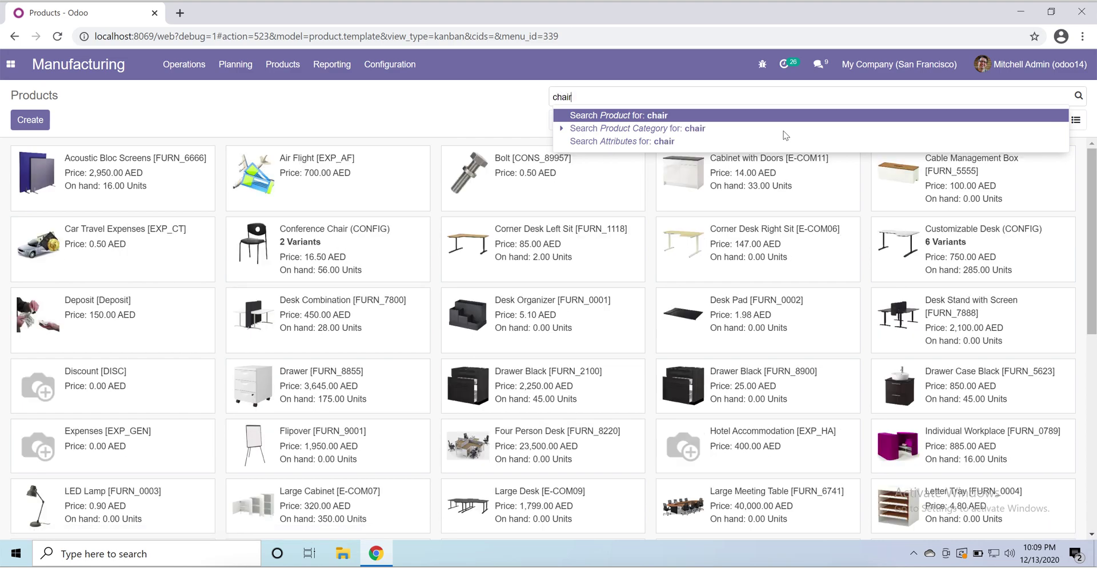
key("Return")
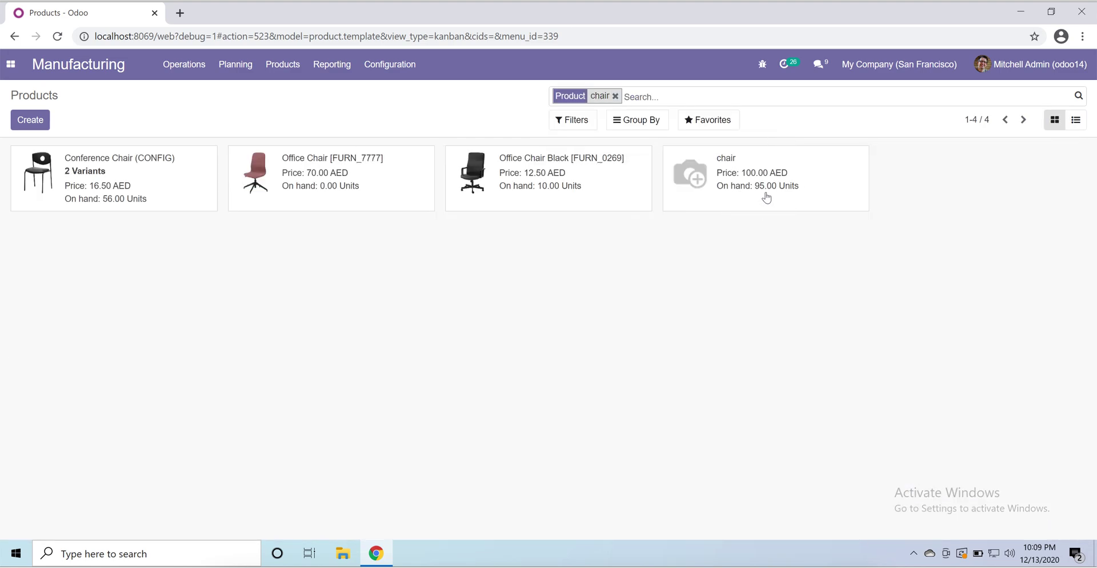
left_click(1076, 120)
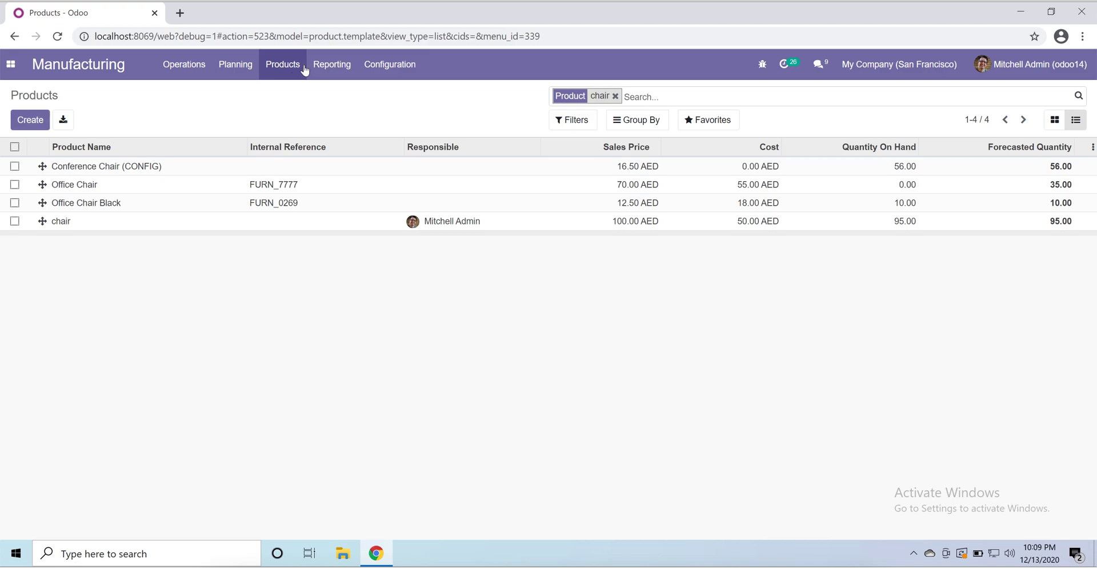
- Create and save a scrap order for the product chair with a quantity of 5
left_click(184, 65)
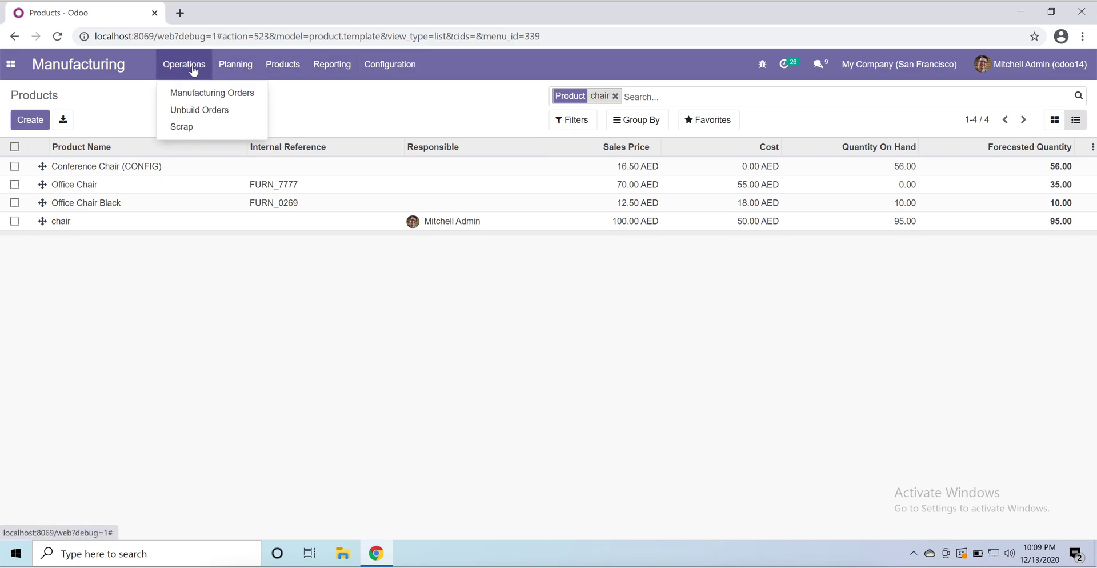
left_click(198, 127)
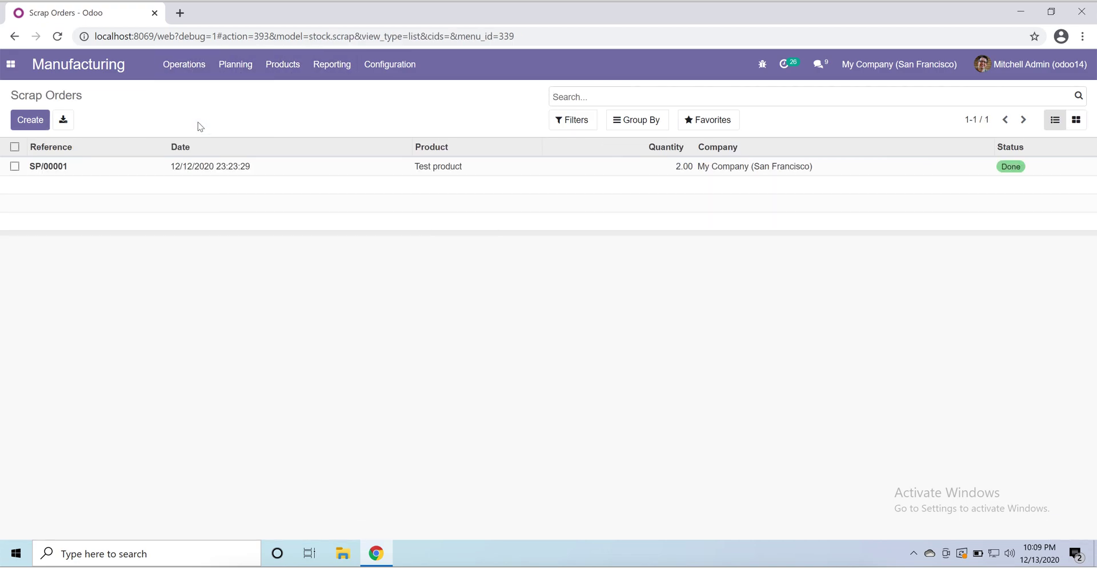
left_click(30, 119)
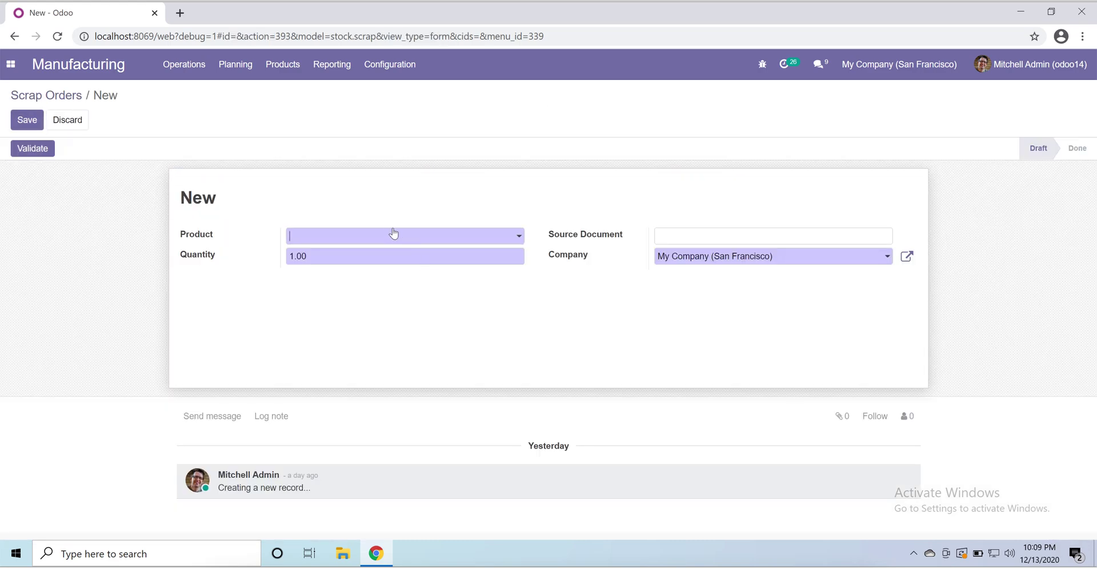
left_click(394, 234)
type("chai")
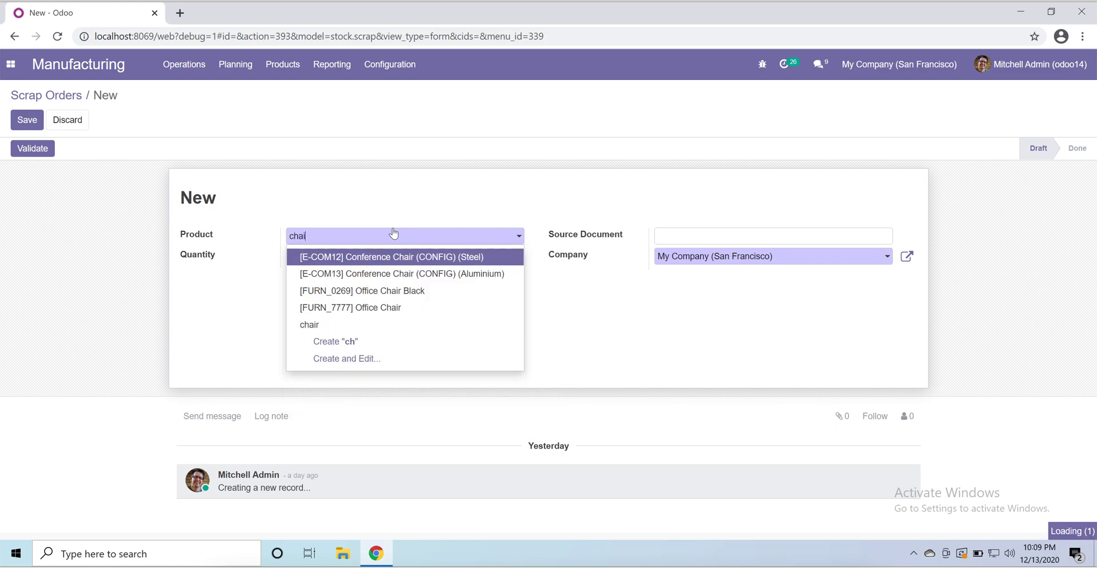
left_click(398, 325)
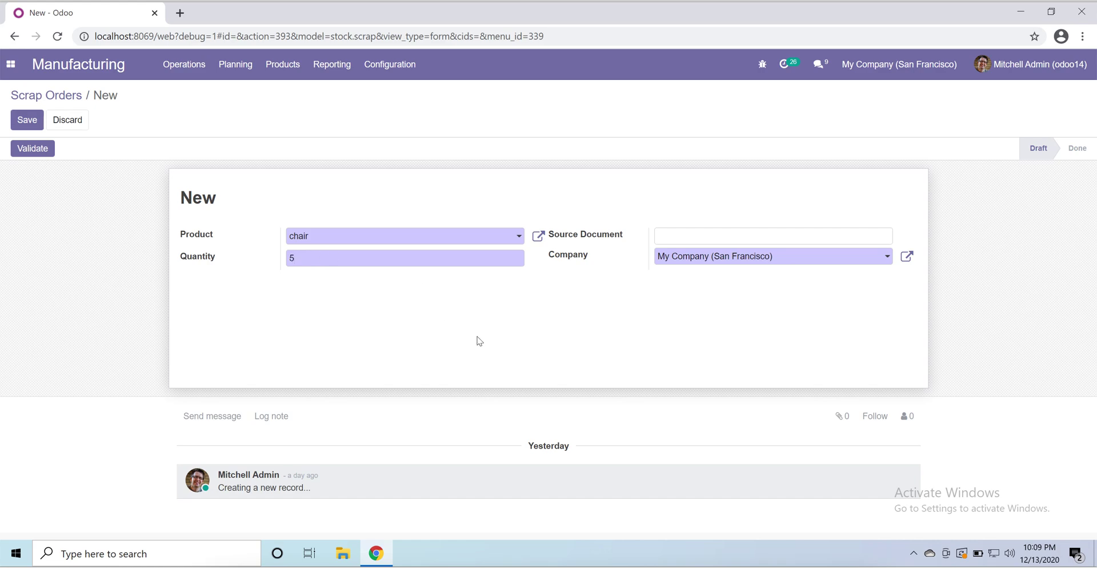
left_click(25, 120)
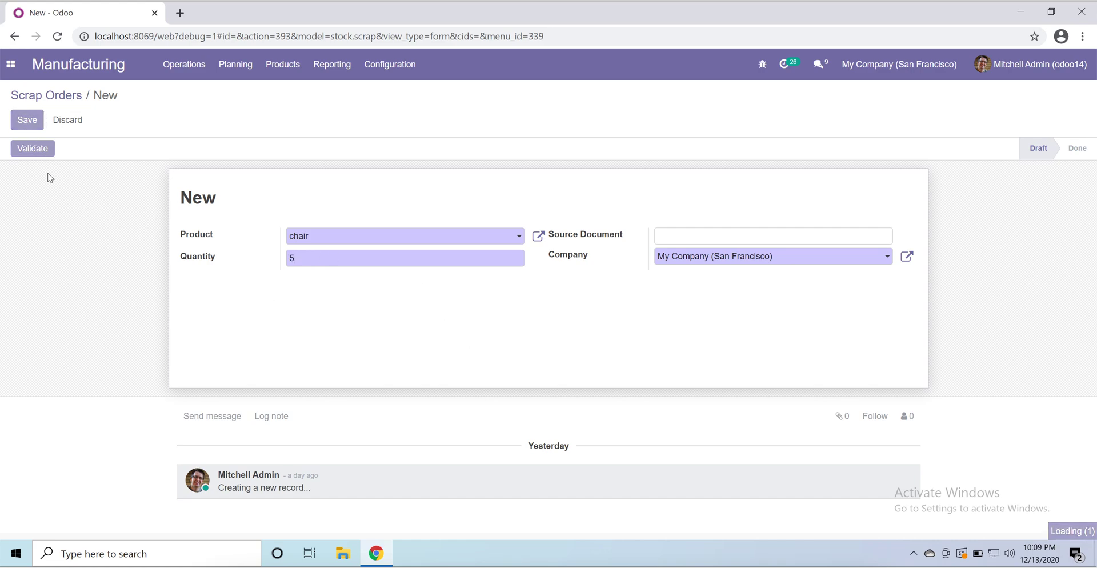
- Validate the chair scrap order and expand the chair group in its product moves
left_click(33, 149)
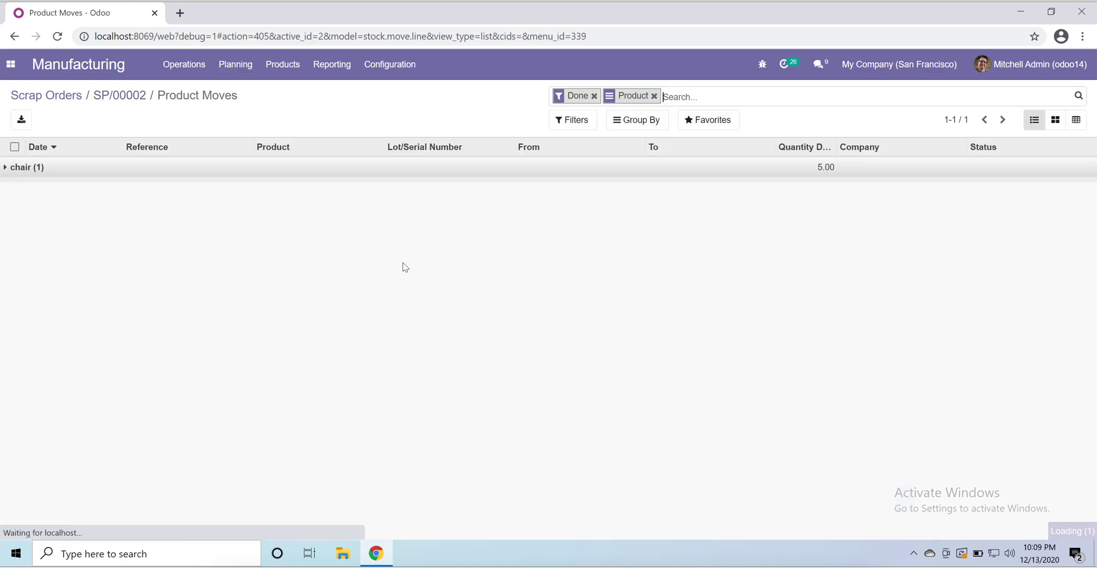
left_click(19, 167)
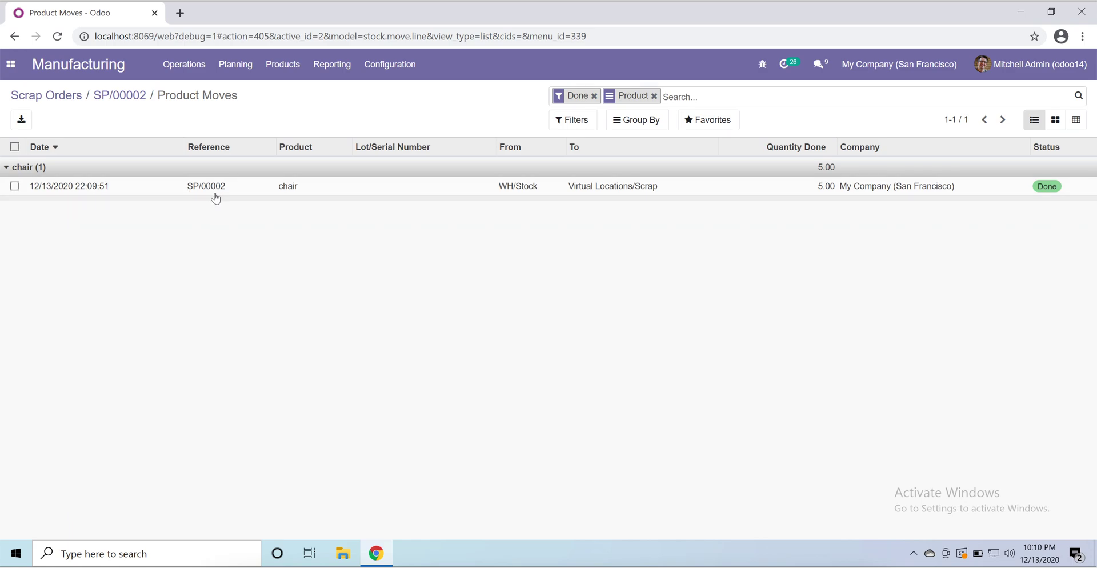
- Reopen the new chair scrap order and open the chair's product record from it to check its stock
left_click(267, 76)
left_click(280, 95)
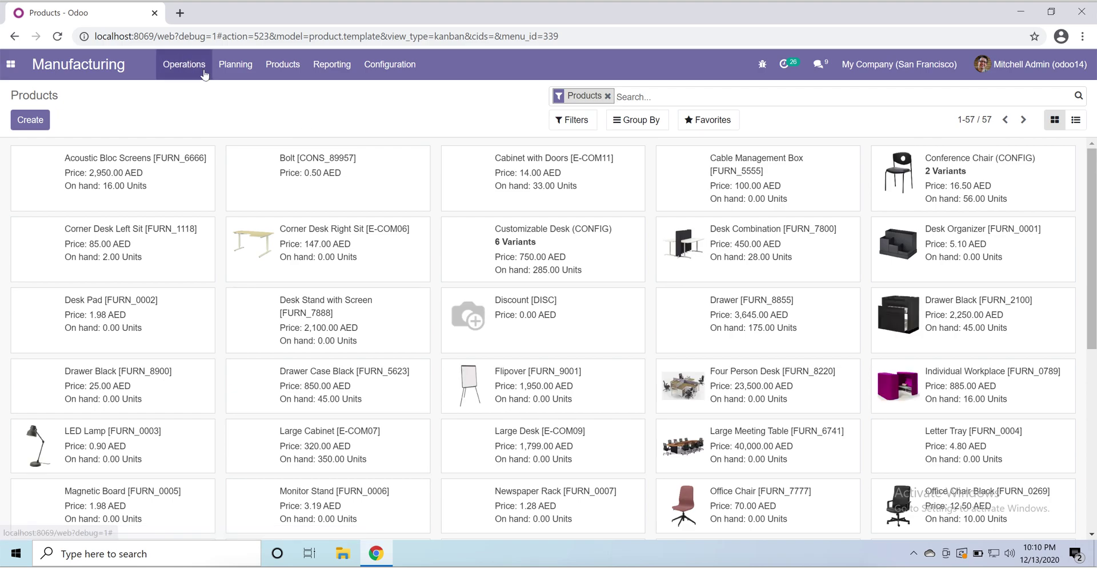
left_click(201, 71)
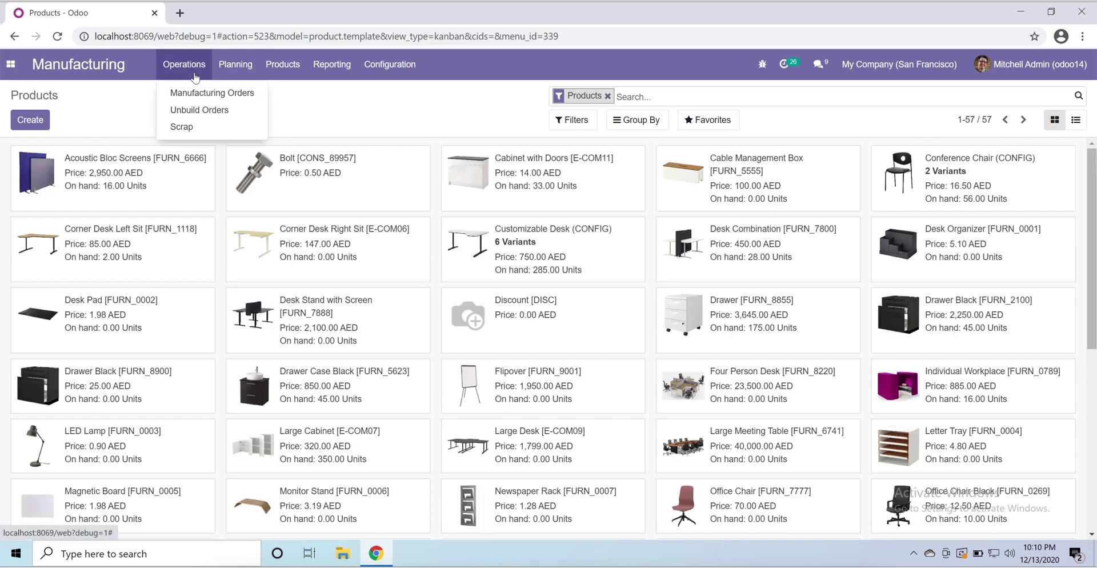
left_click(199, 112)
left_click(189, 64)
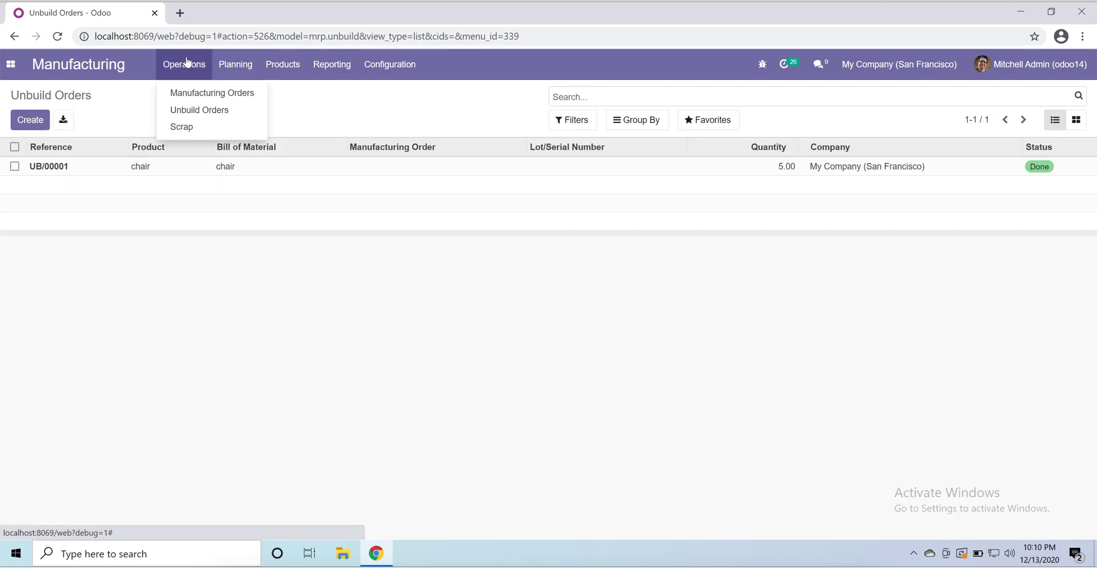
left_click(203, 125)
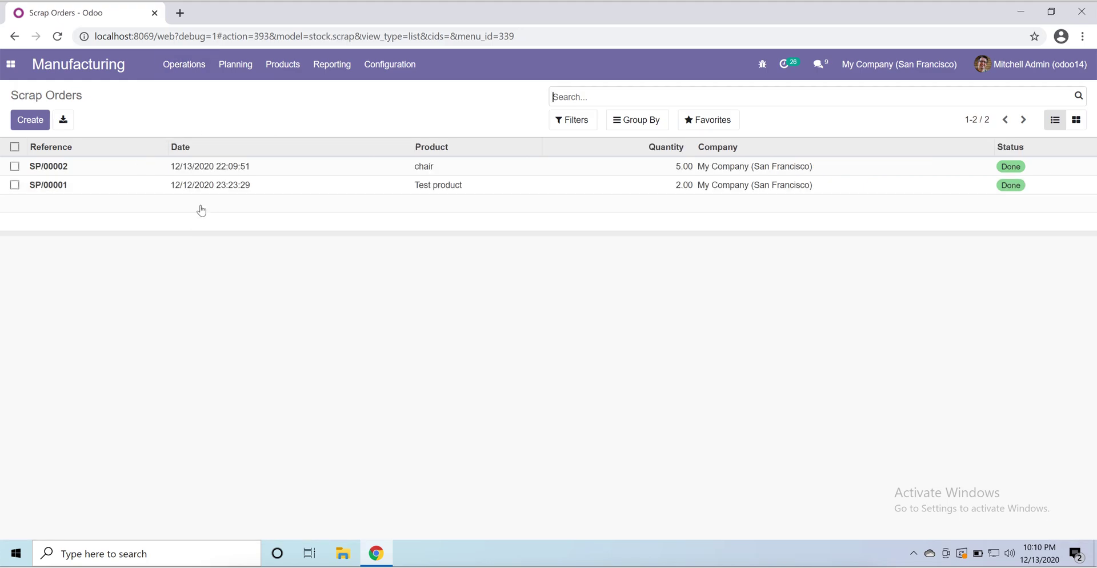
left_click(61, 171)
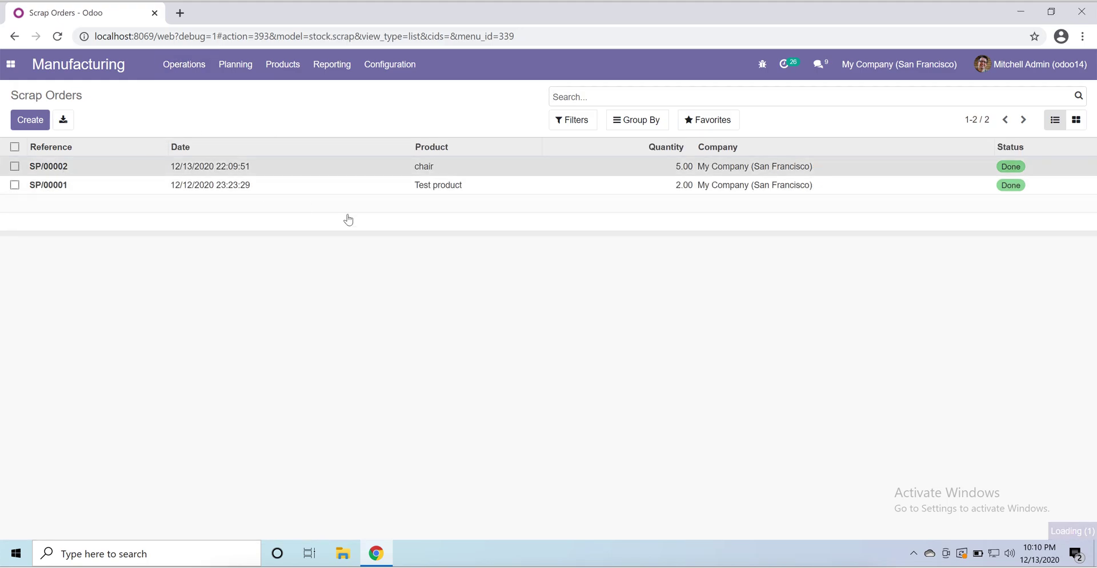
left_click(289, 266)
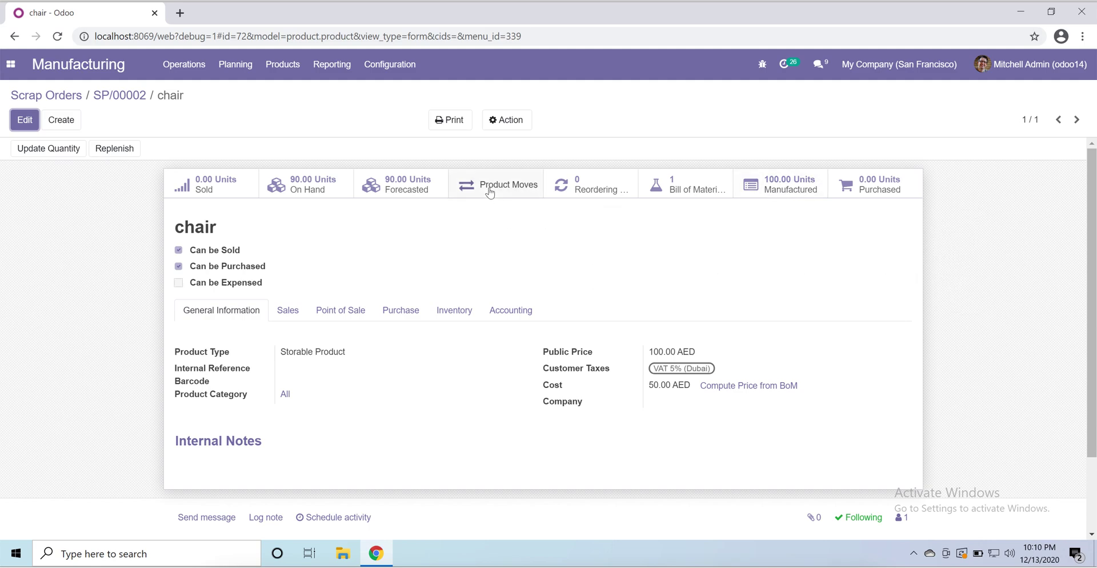
- Examine the components in the chair's bill of materials and return to its product record
left_click(663, 191)
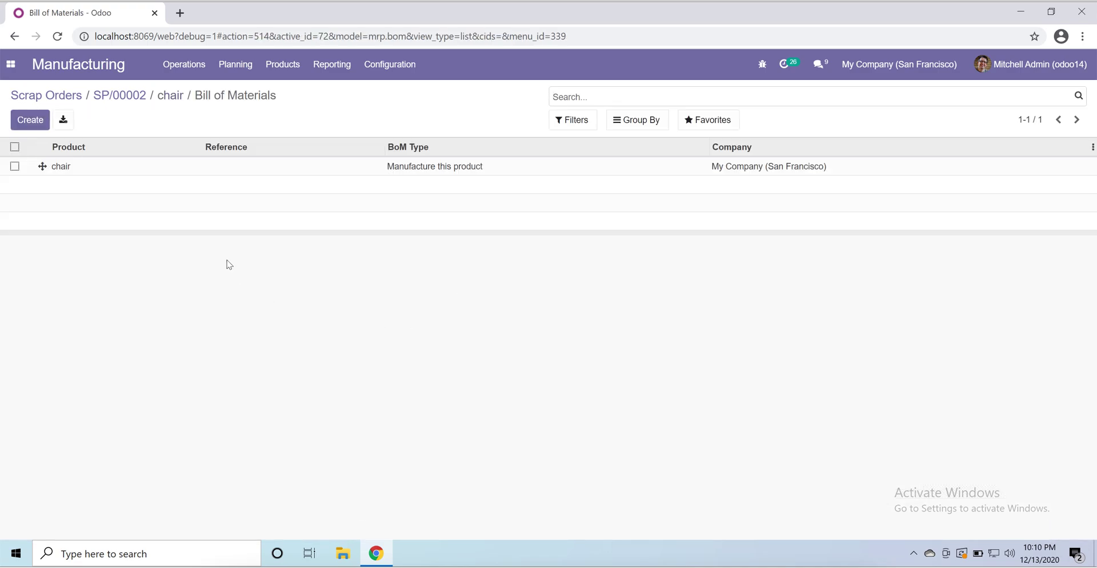
left_click(64, 167)
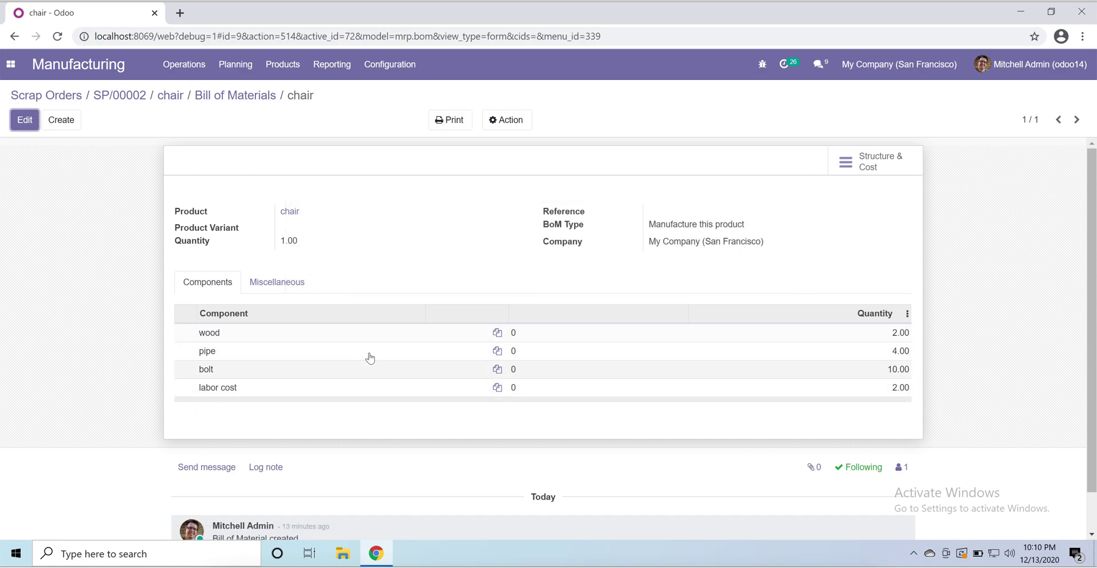
left_click(171, 94)
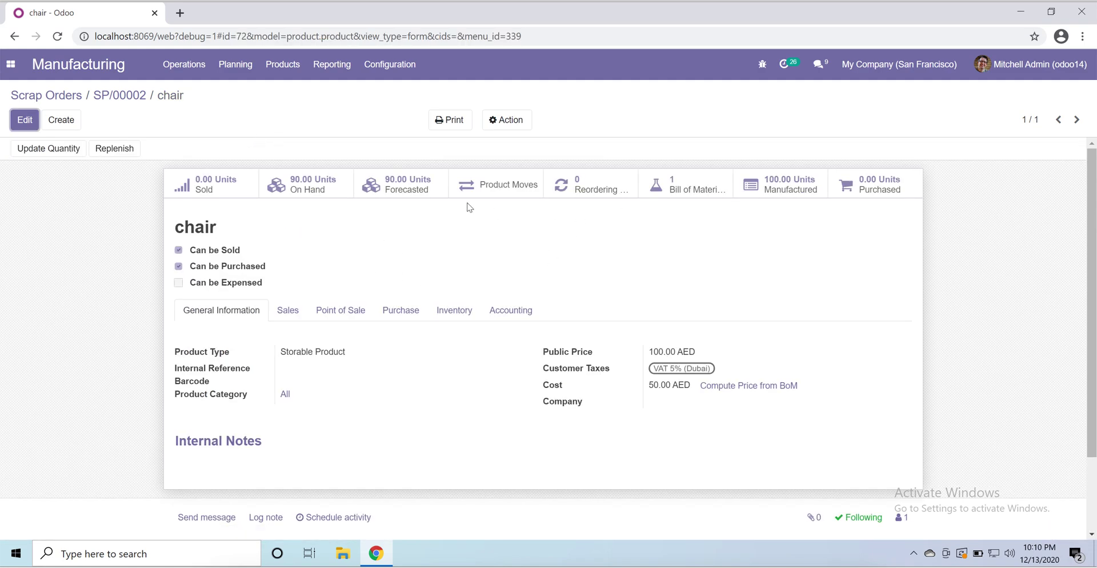
left_click(183, 72)
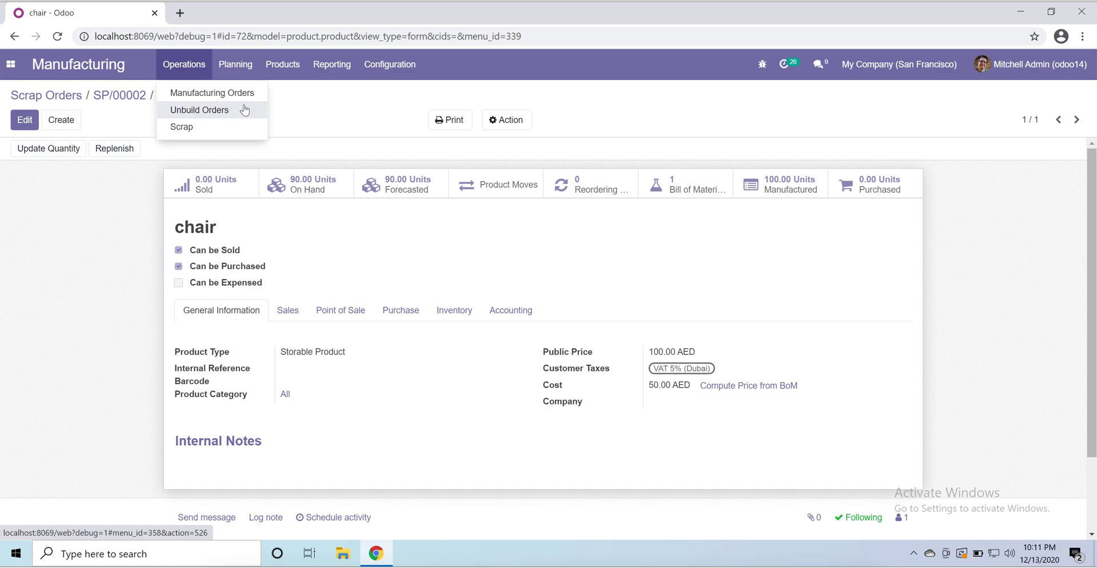
mouse_move(241, 68)
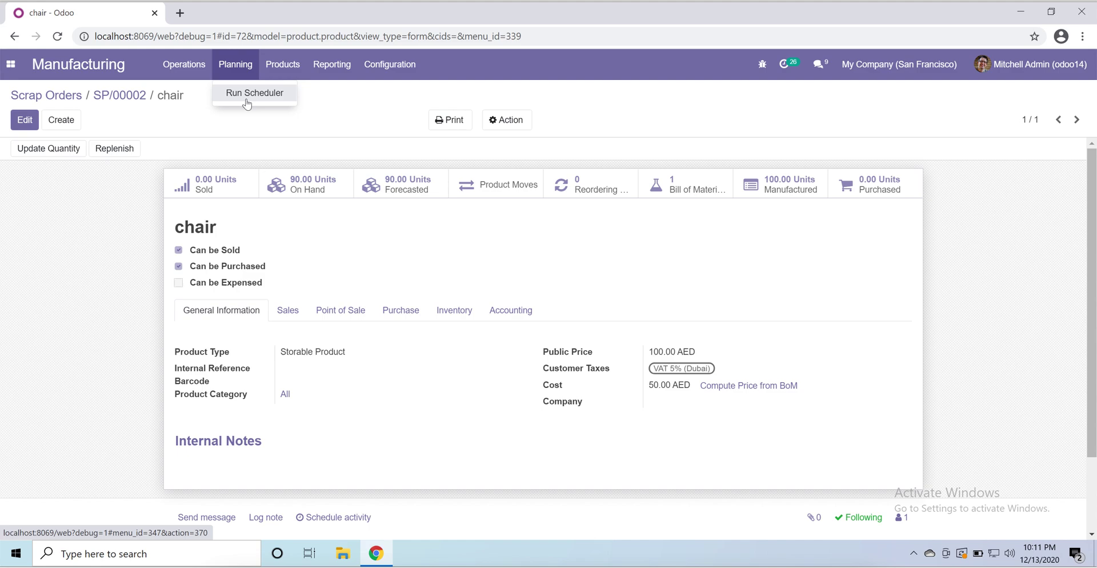
- Open the Manufacturing Orders report and show it as a pivot table
left_click(282, 69)
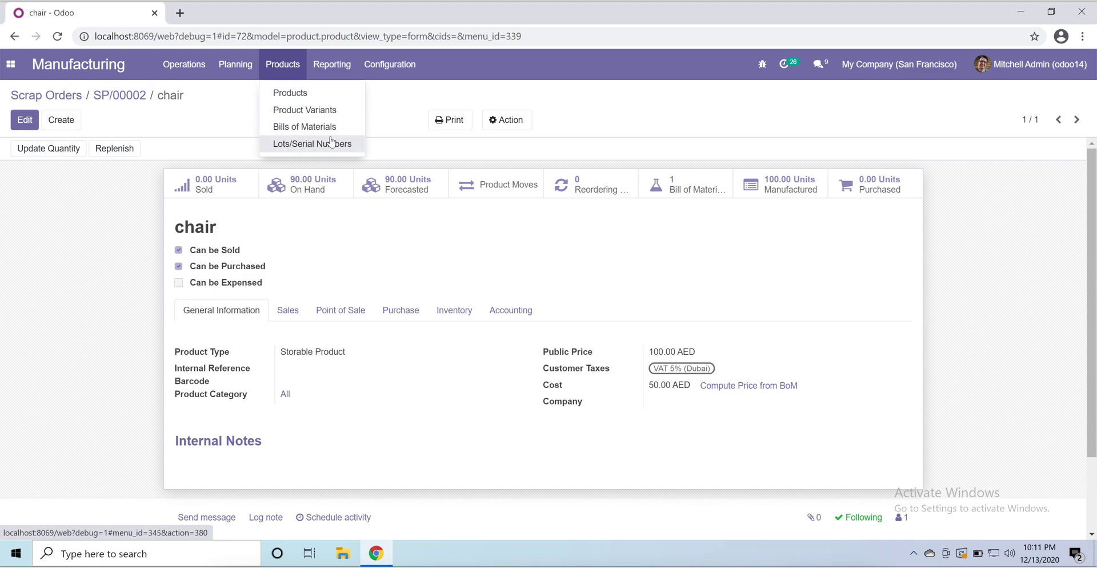
mouse_move(334, 70)
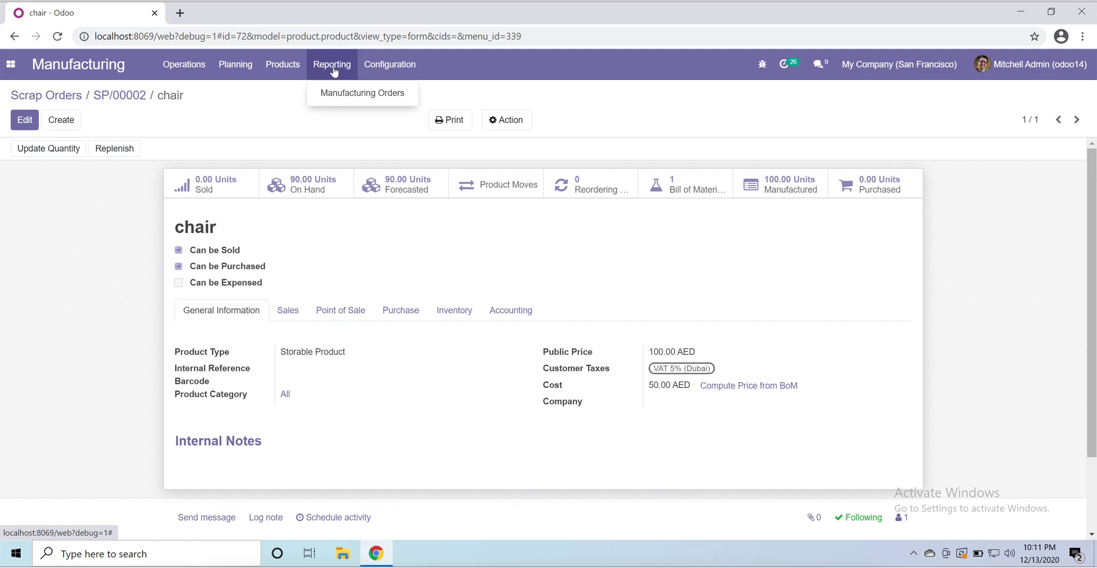
left_click(343, 95)
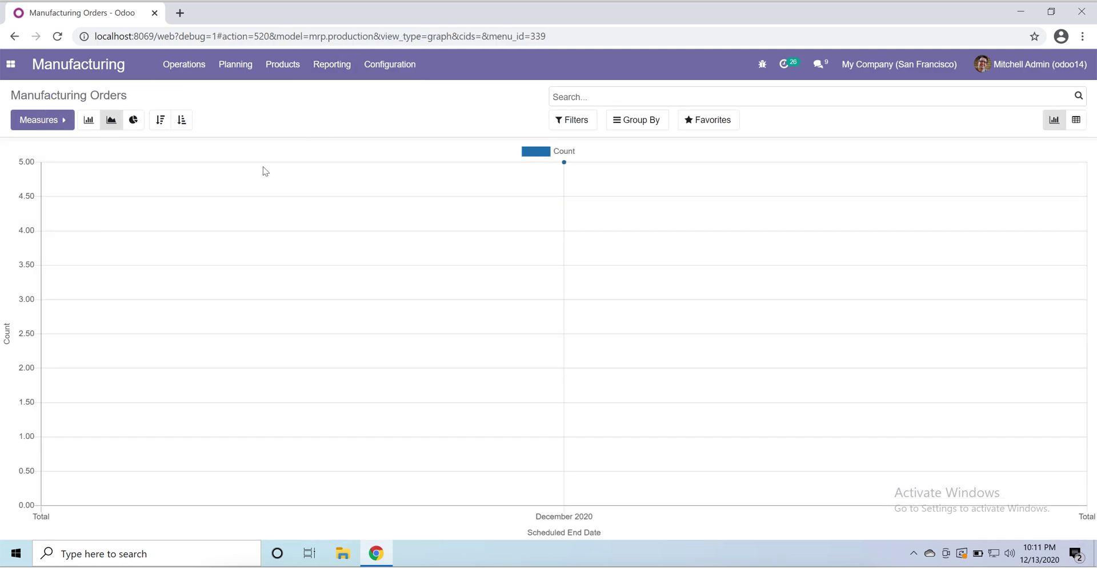
left_click(1080, 121)
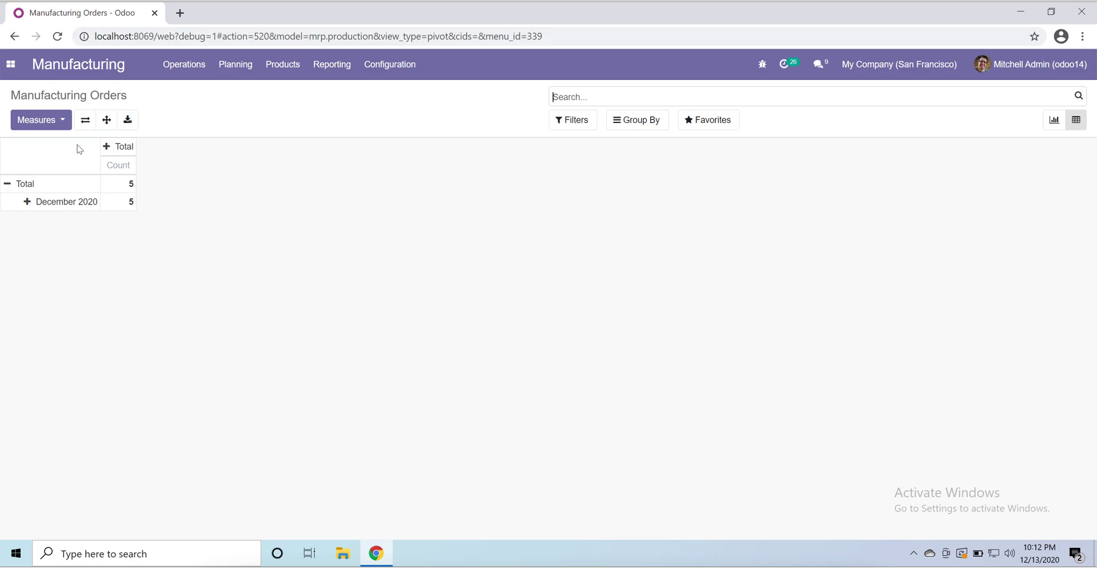
- Break down the pivot table's total column by Product
left_click(110, 150)
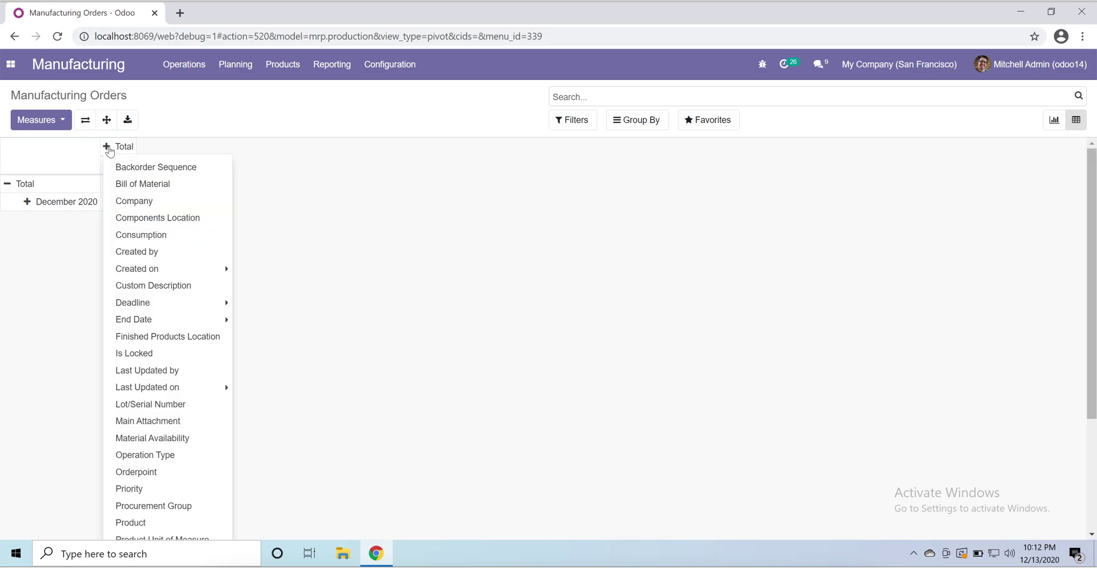
mouse_move(167, 300)
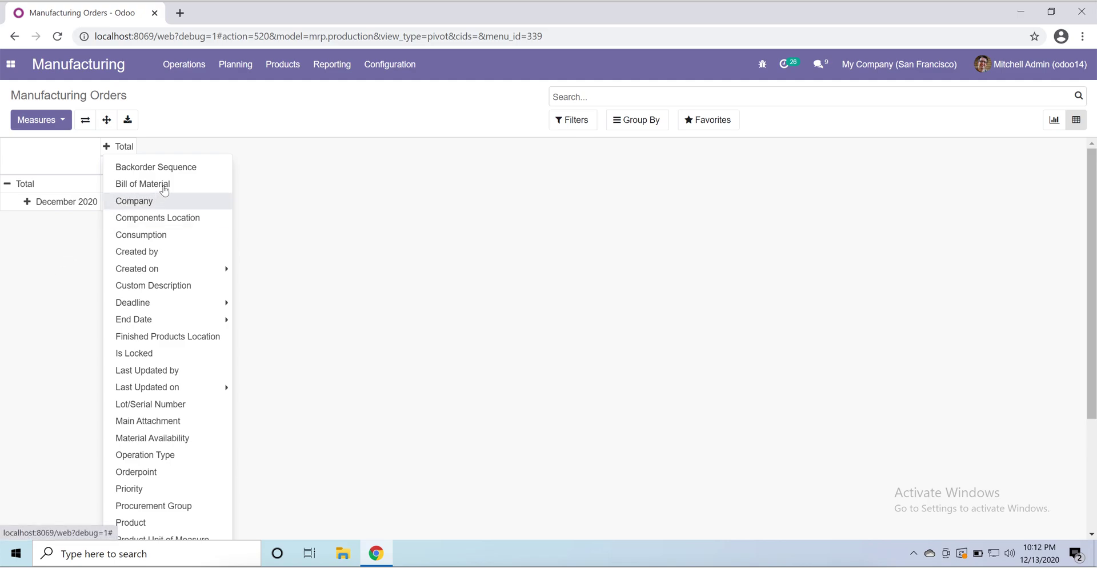
scroll(191, 350, "down", 2)
scroll(192, 354, "down", 1)
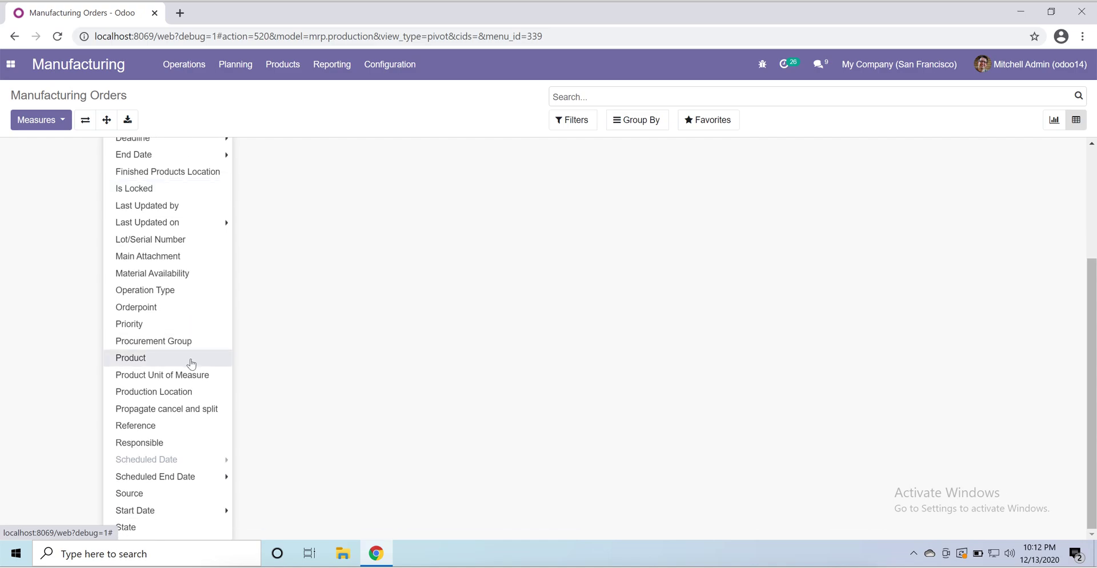
left_click(191, 360)
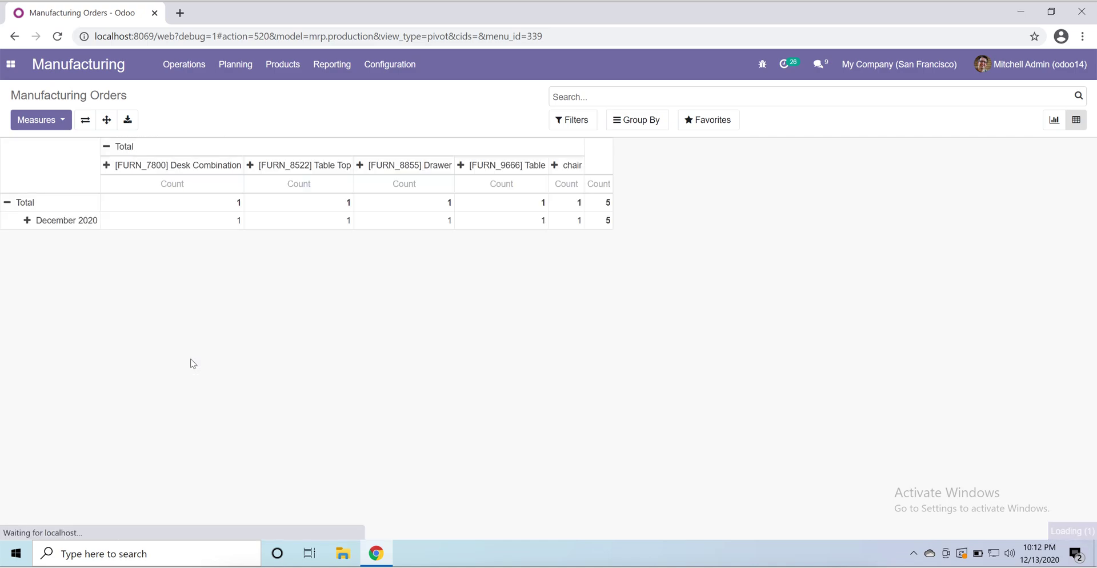
- Collapse the pivot table's date rows and group the total row by Bill of Material instead
left_click(27, 221)
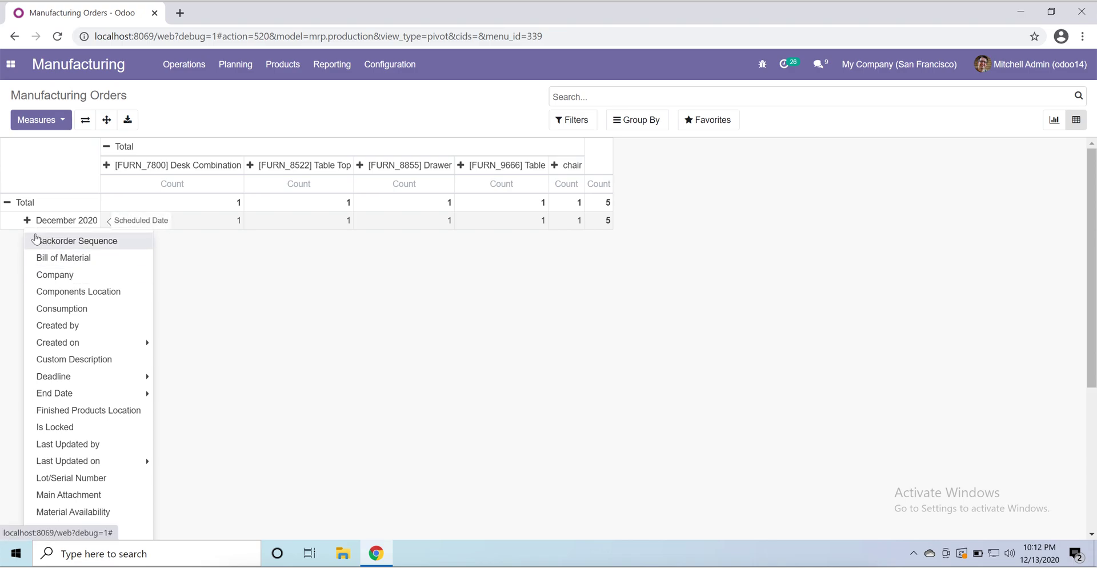
left_click(8, 204)
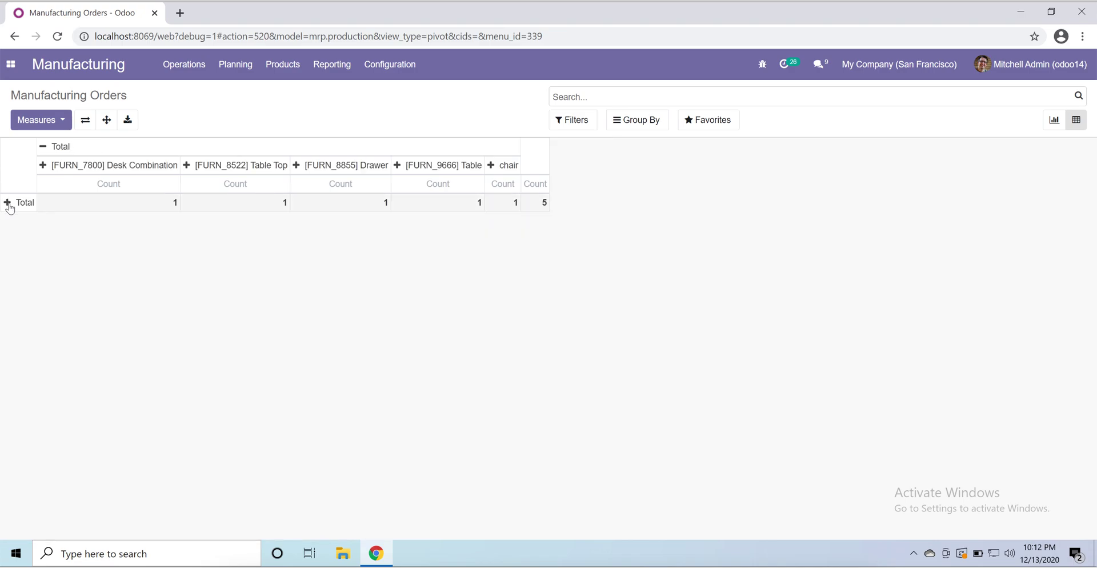
left_click(9, 206)
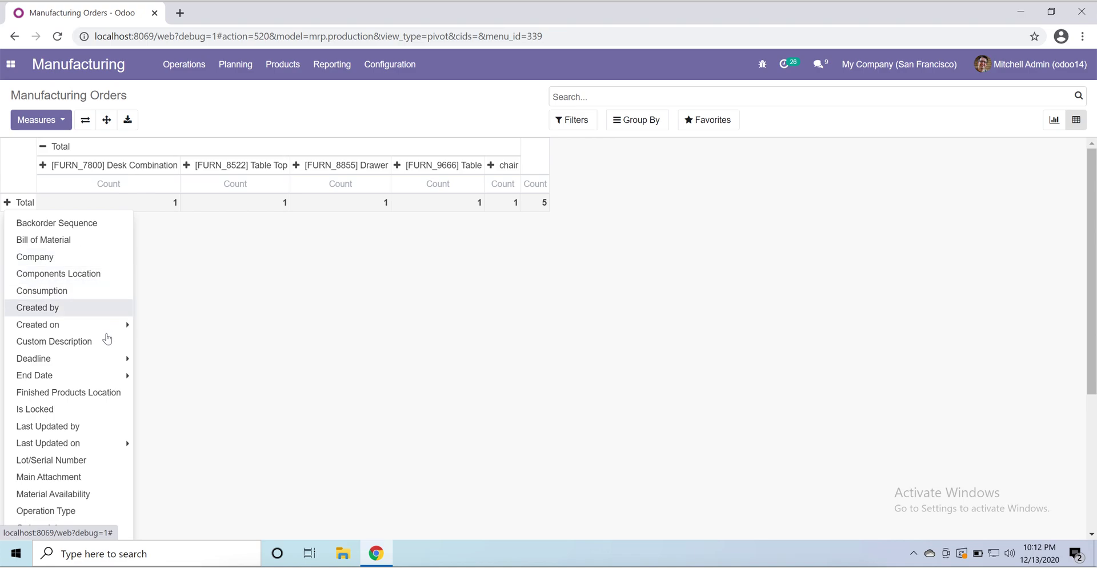
left_click(105, 373)
scroll(105, 373, "down", 1)
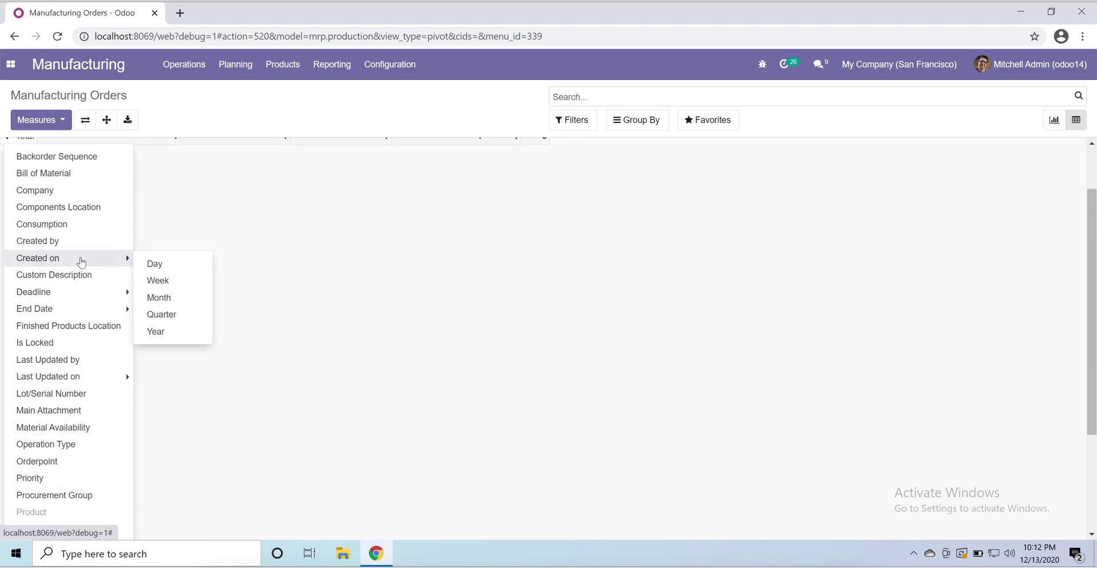
mouse_move(84, 308)
mouse_move(105, 258)
scroll(104, 256, "up", 1)
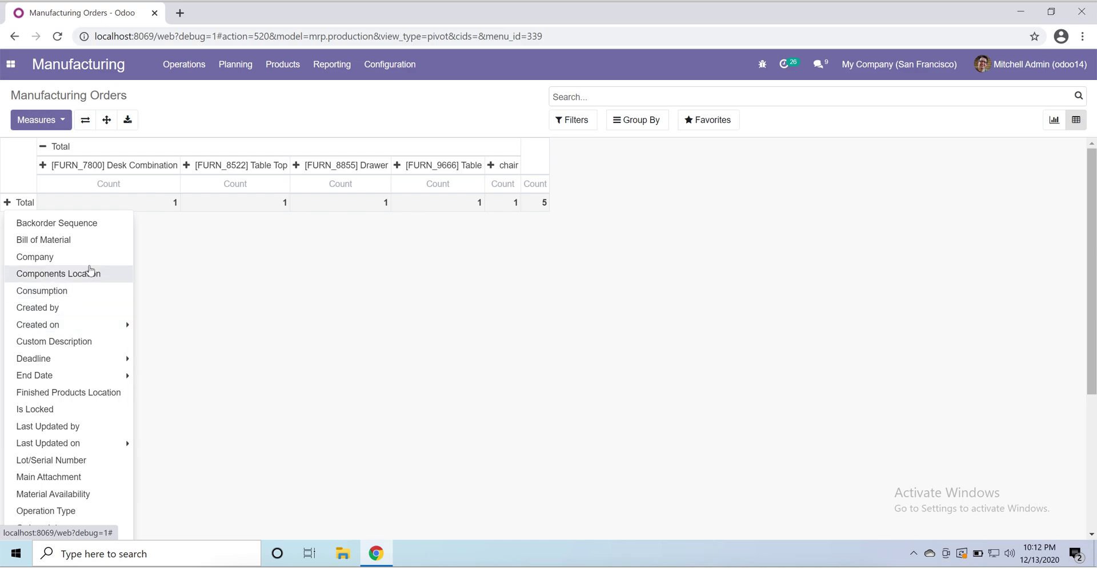
left_click(89, 250)
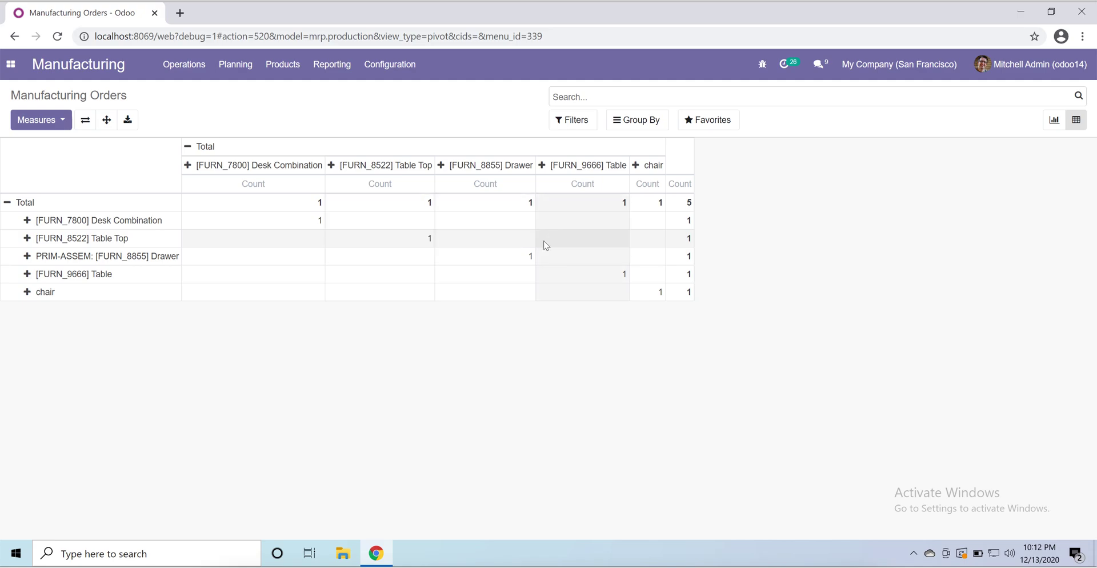
- Break down the Desk Combination column by Material Availability
left_click(189, 167)
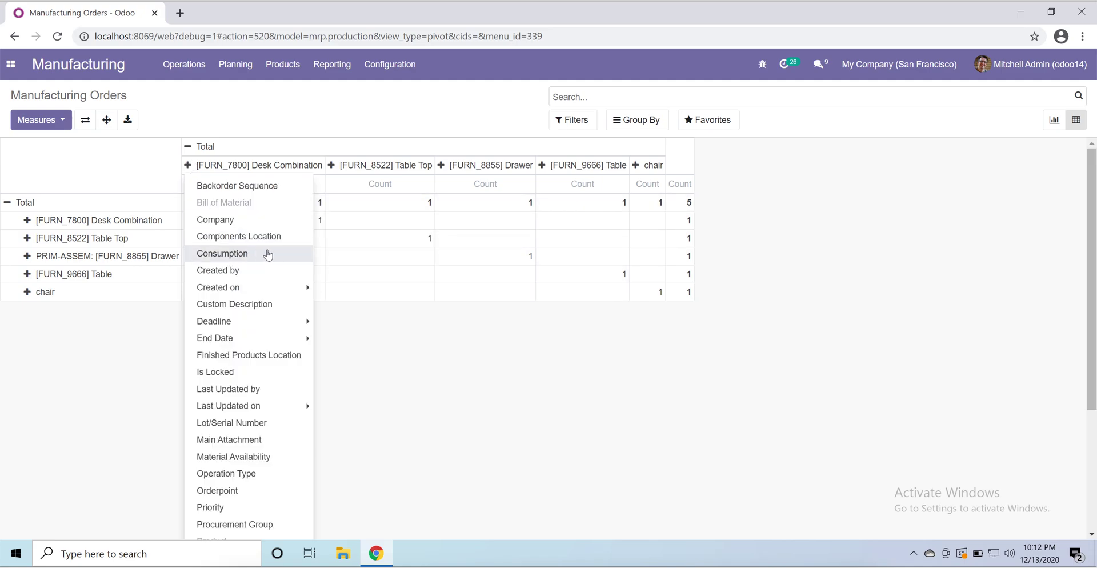
mouse_move(283, 345)
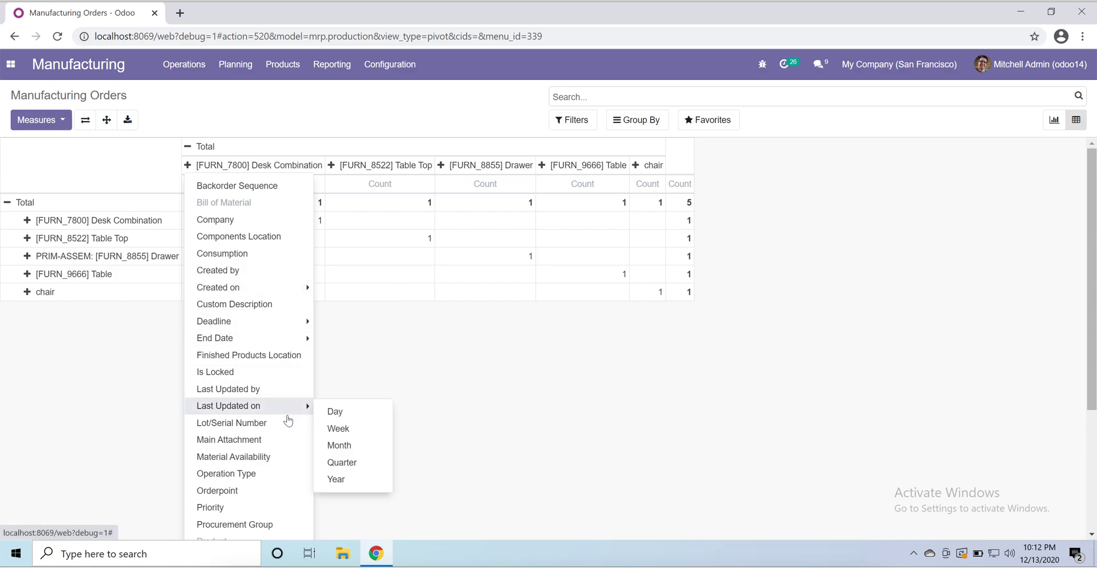
left_click(266, 457)
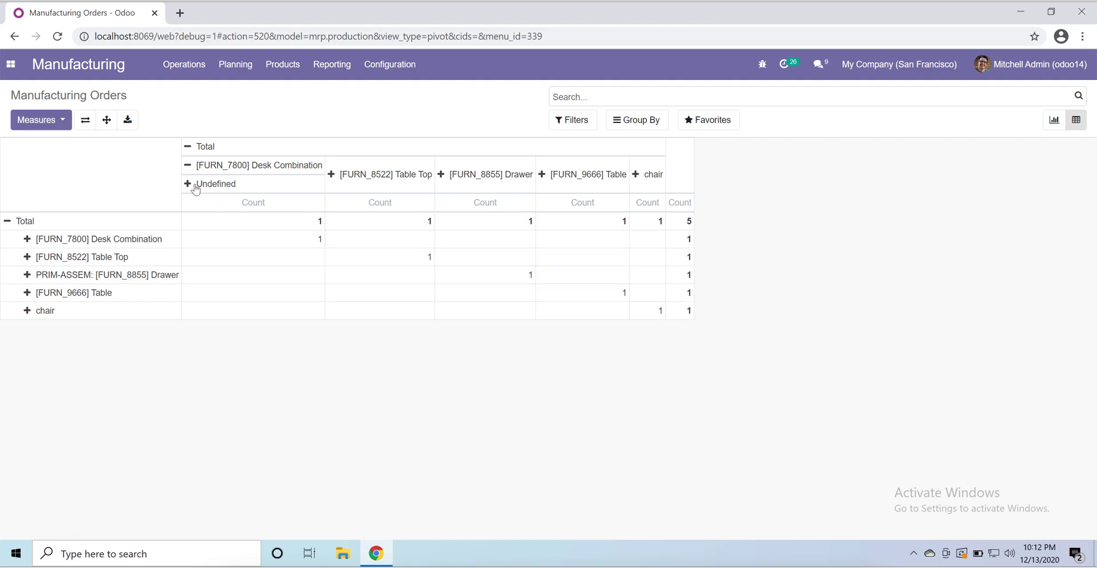
- Collapse the Desk Combination breakdown and all column and row groups of the pivot table
left_click(188, 167)
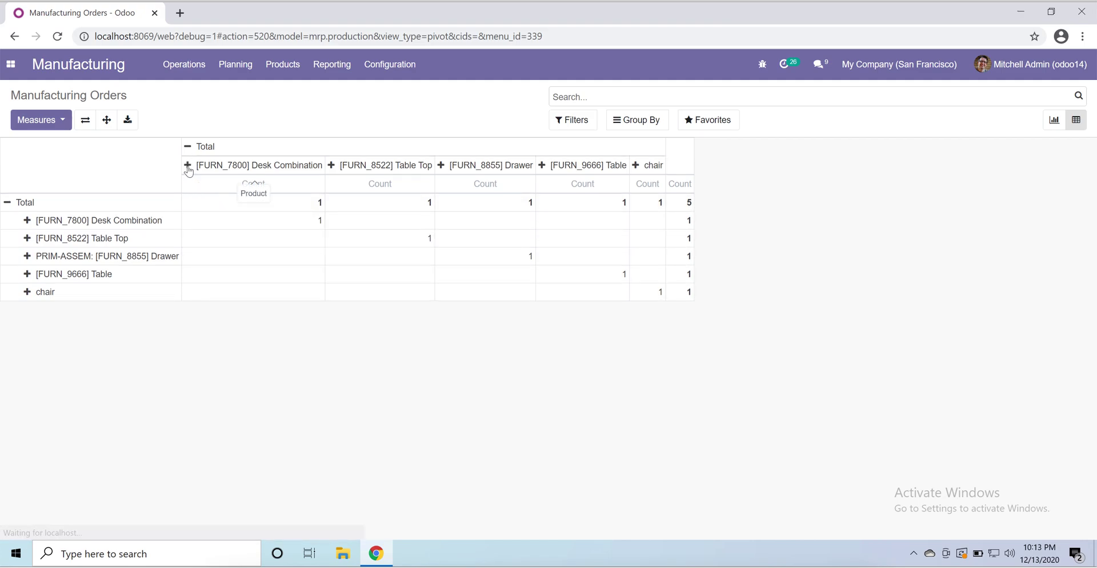
left_click(188, 150)
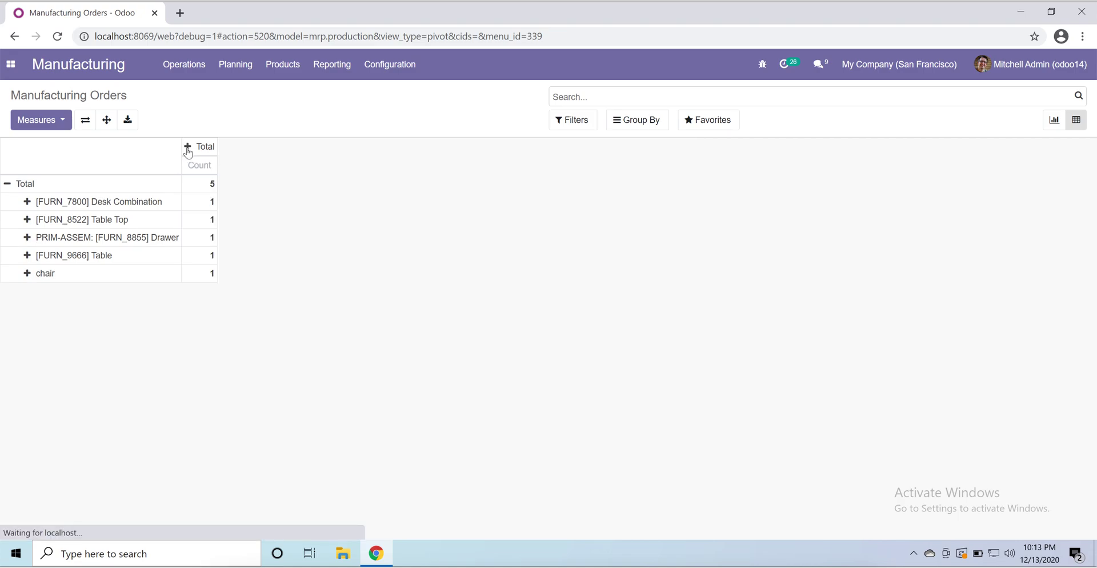
left_click(8, 185)
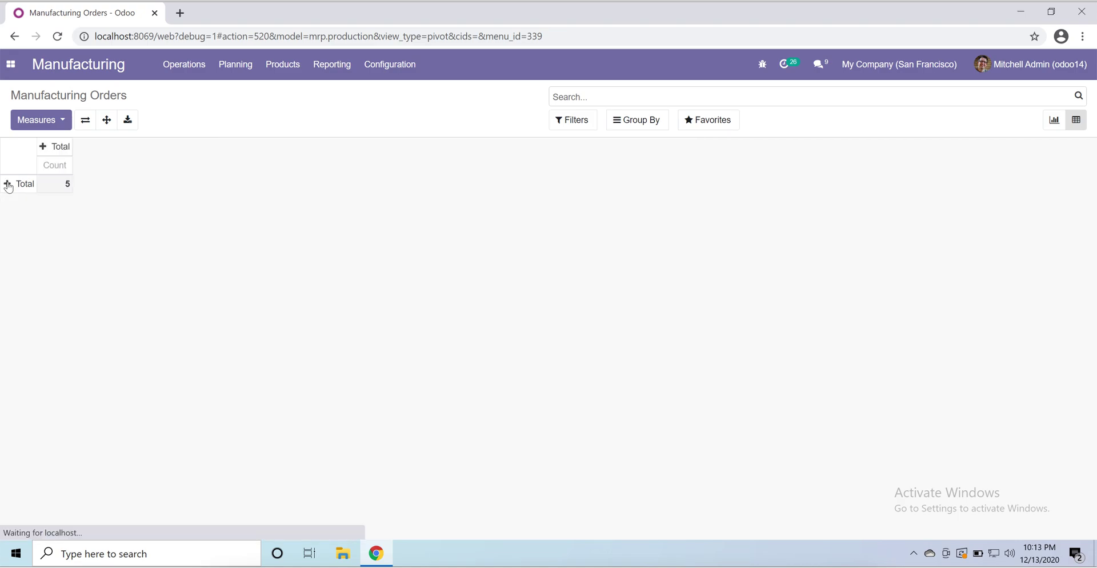
- Break down the total column by Start Date per Day, and collapse that breakdown again
left_click(44, 152)
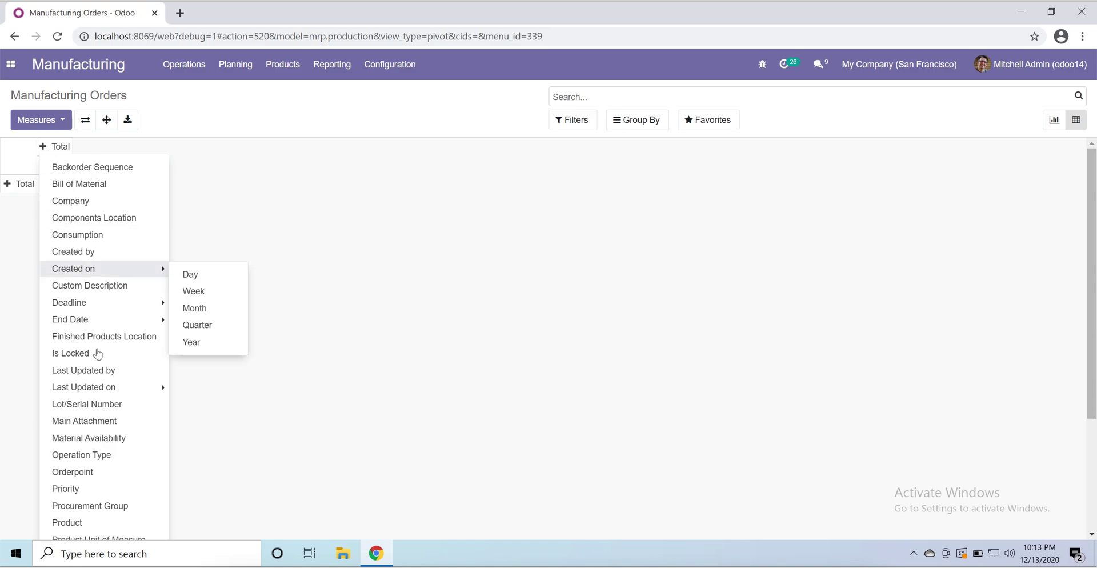
scroll(100, 366, "down", 3)
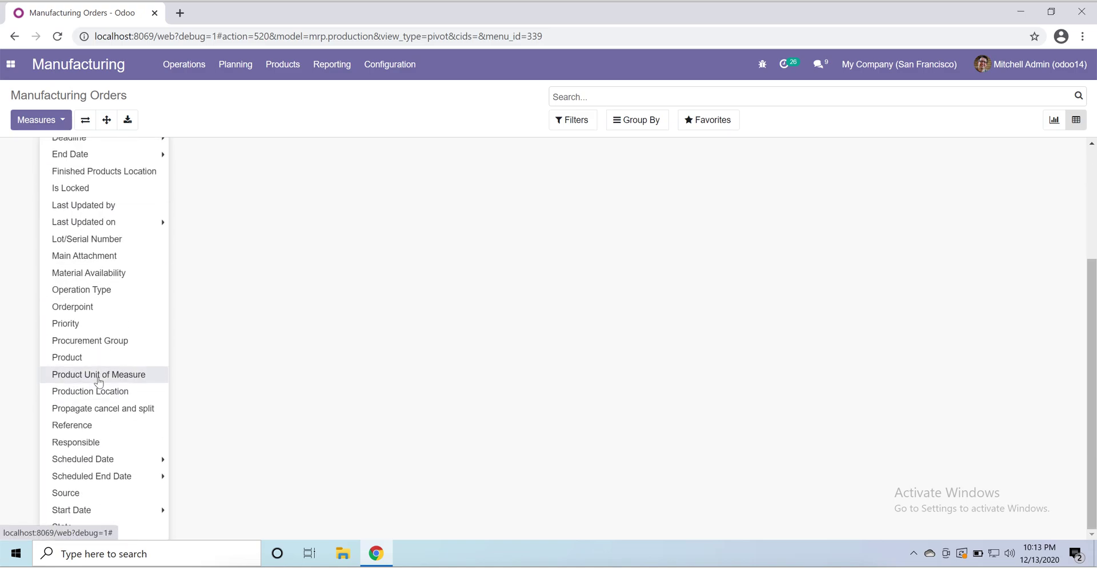
left_click(97, 512)
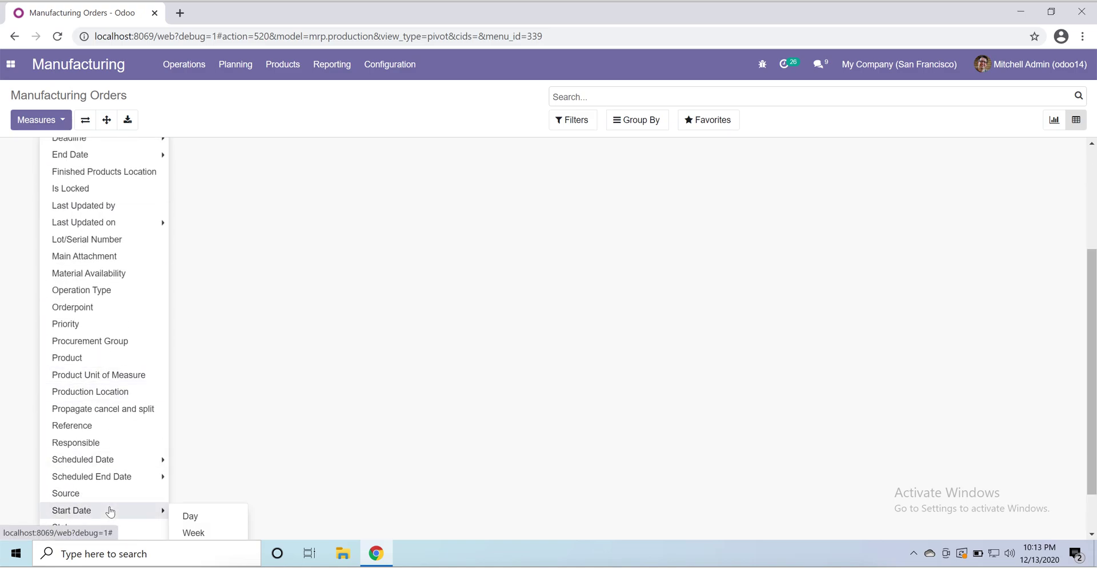
left_click(192, 516)
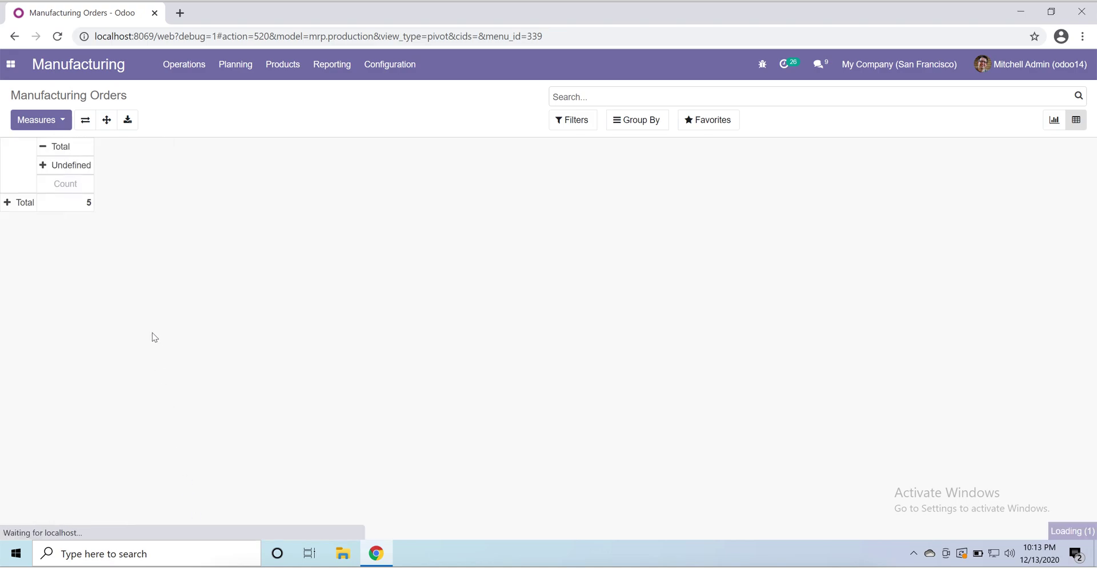
left_click(45, 148)
- Group the pivot table's rows by Bill of Material and its columns by Company
left_click(8, 186)
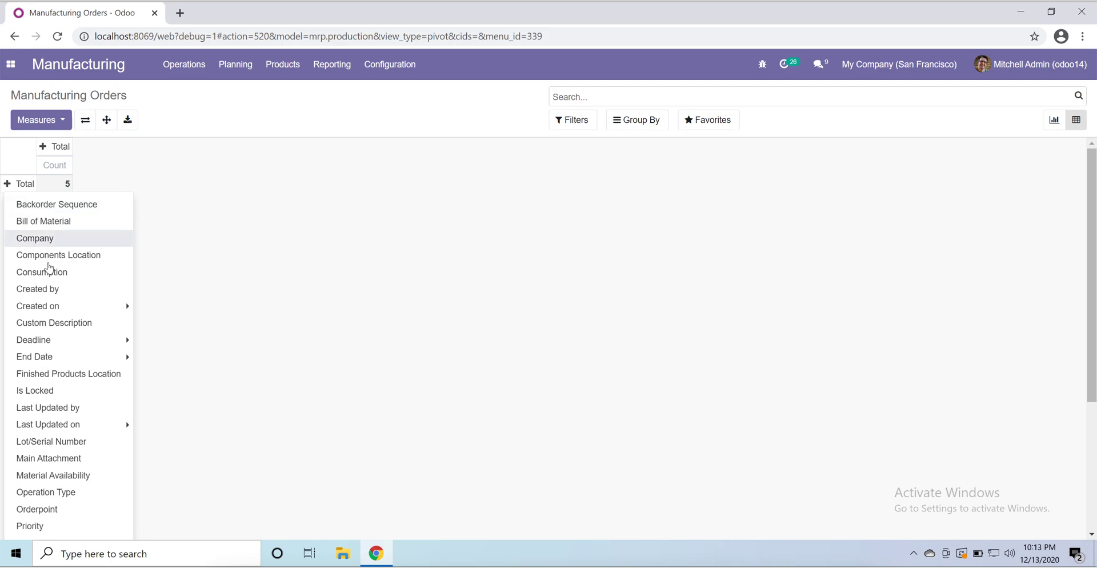
left_click(90, 223)
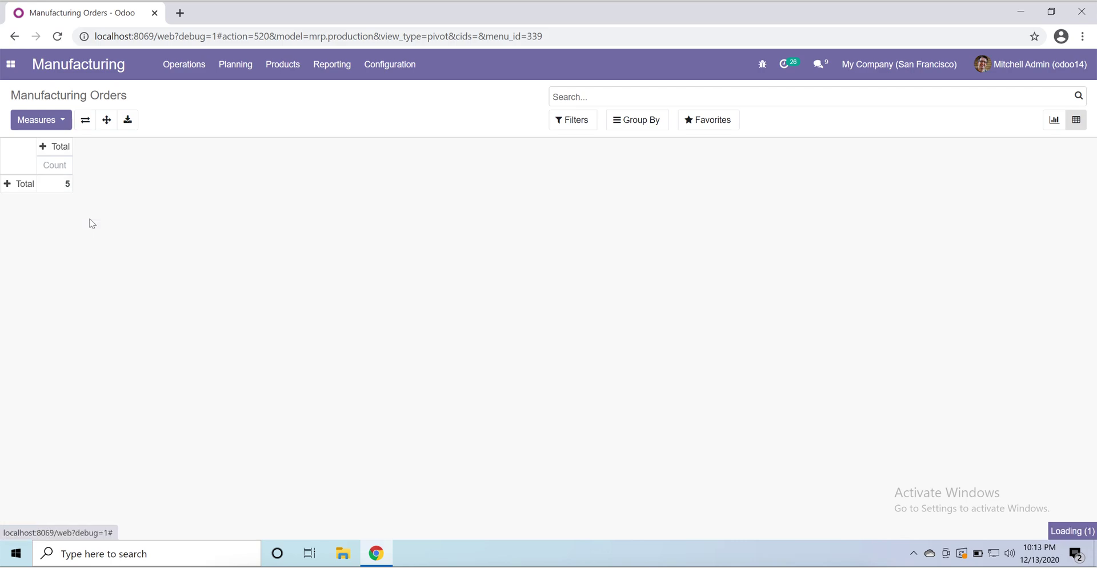
left_click(190, 153)
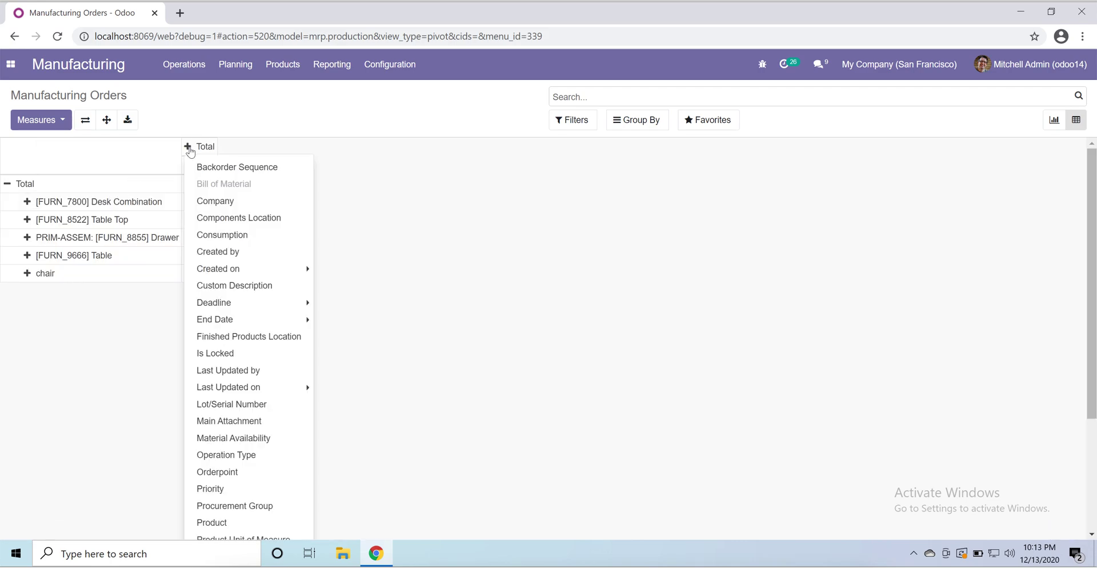
left_click(285, 210)
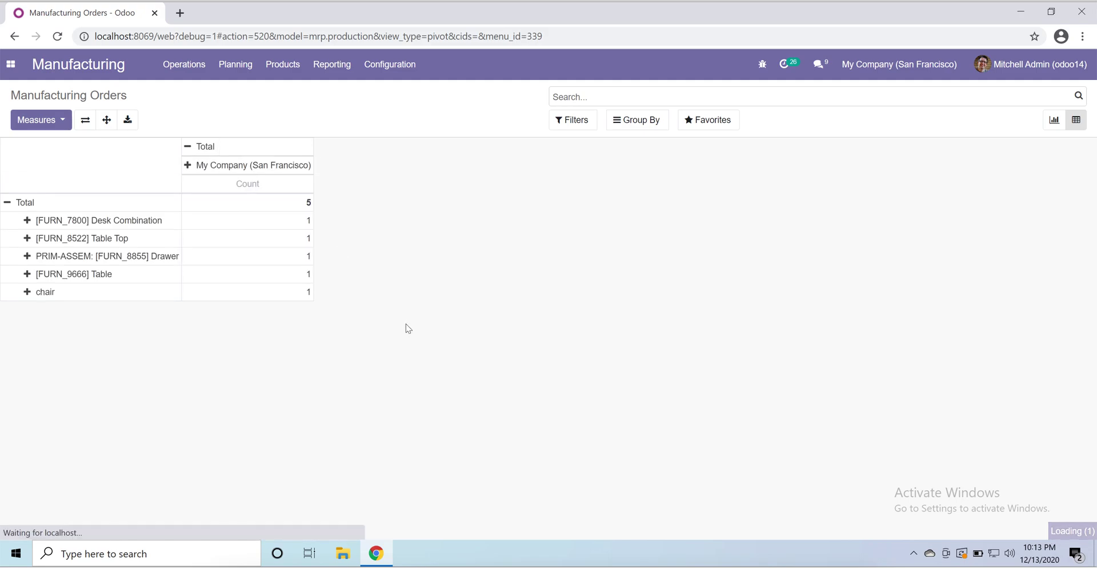
- Collapse the company column grouping and open the list of available apps
left_click(190, 152)
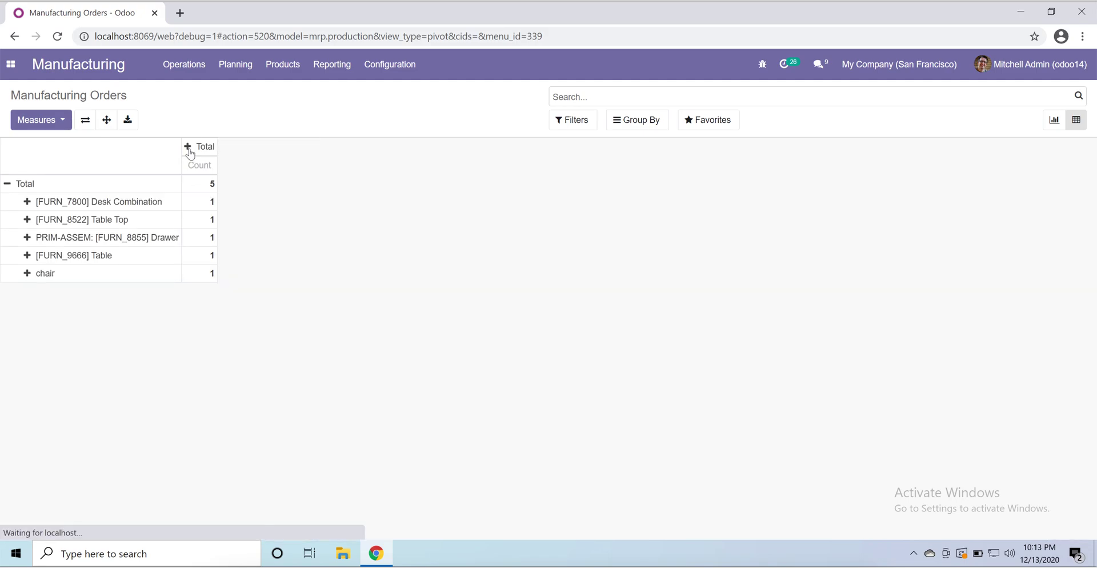
left_click(191, 148)
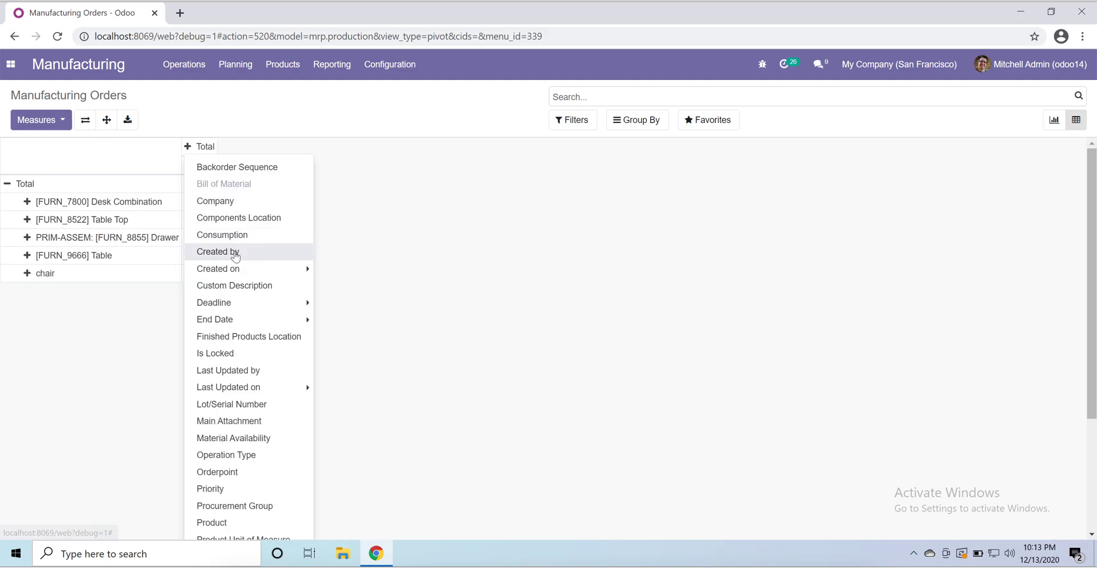
left_click(8, 64)
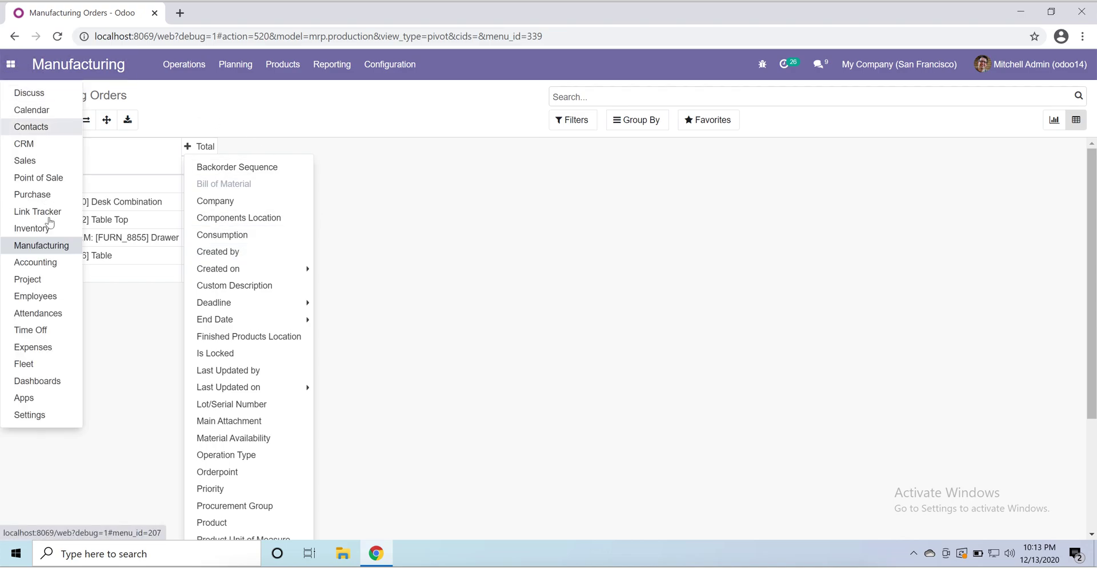